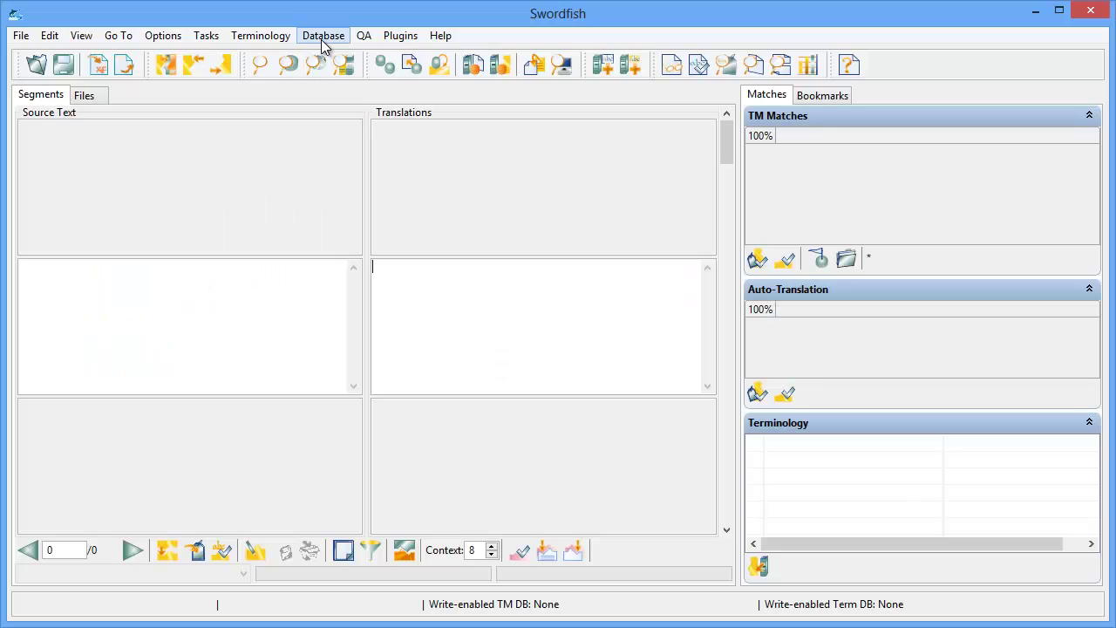
- Create a database named Google with the Internal database type
click(322, 37)
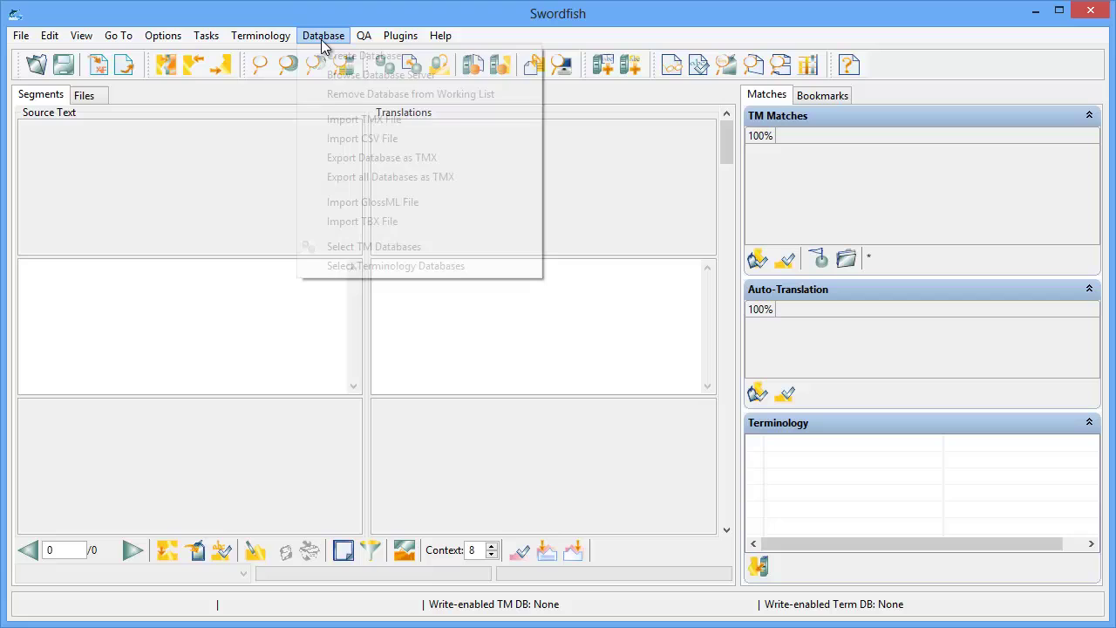
click(339, 54)
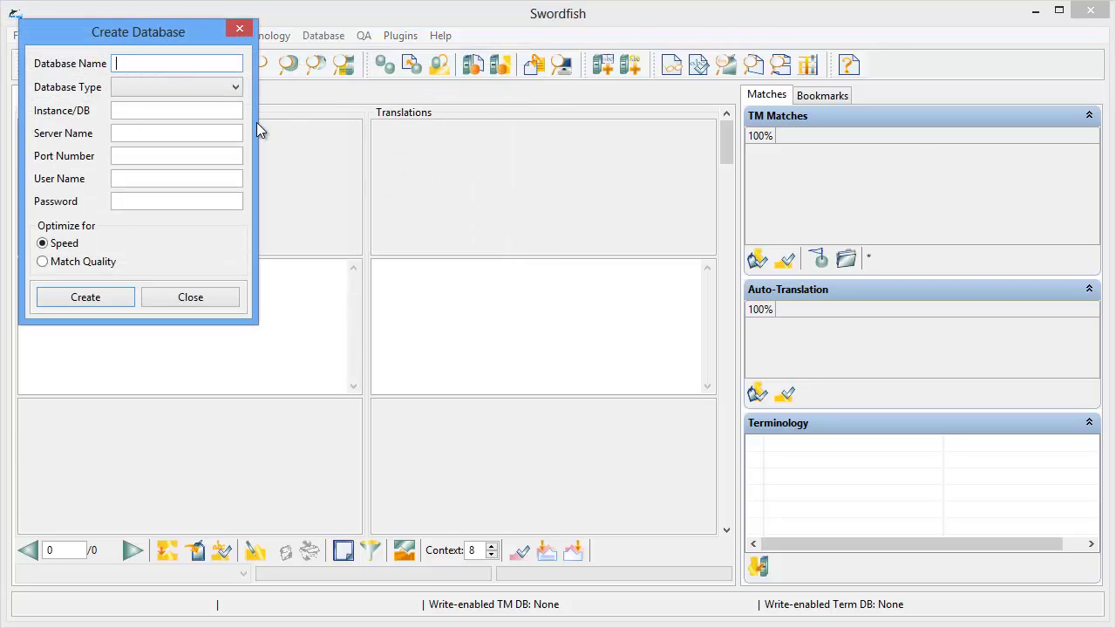
text(Google)
click(158, 88)
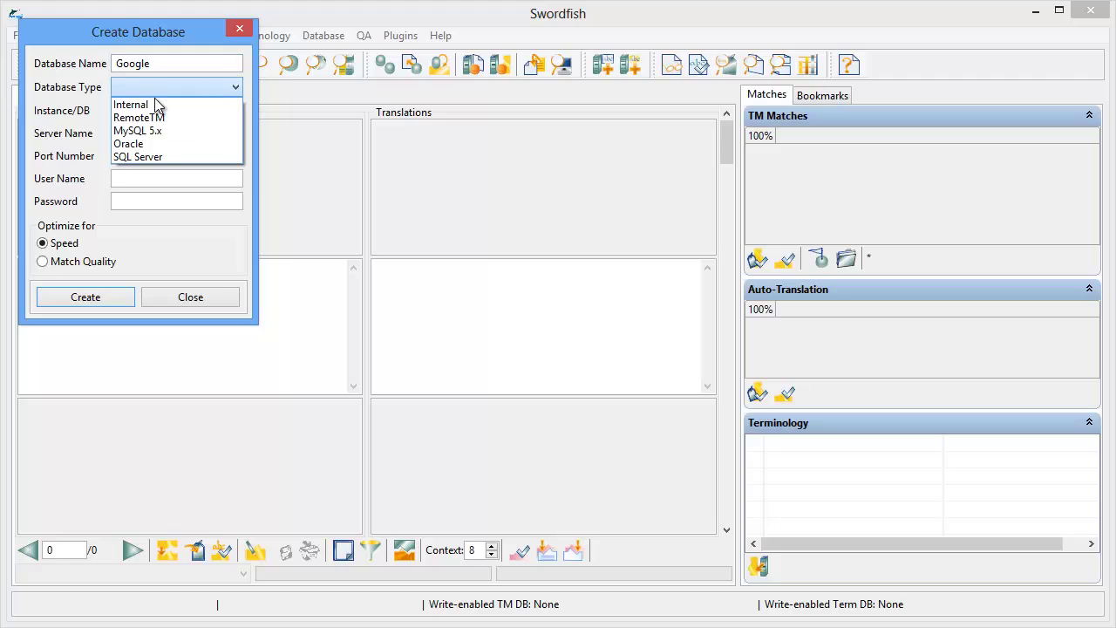
click(150, 105)
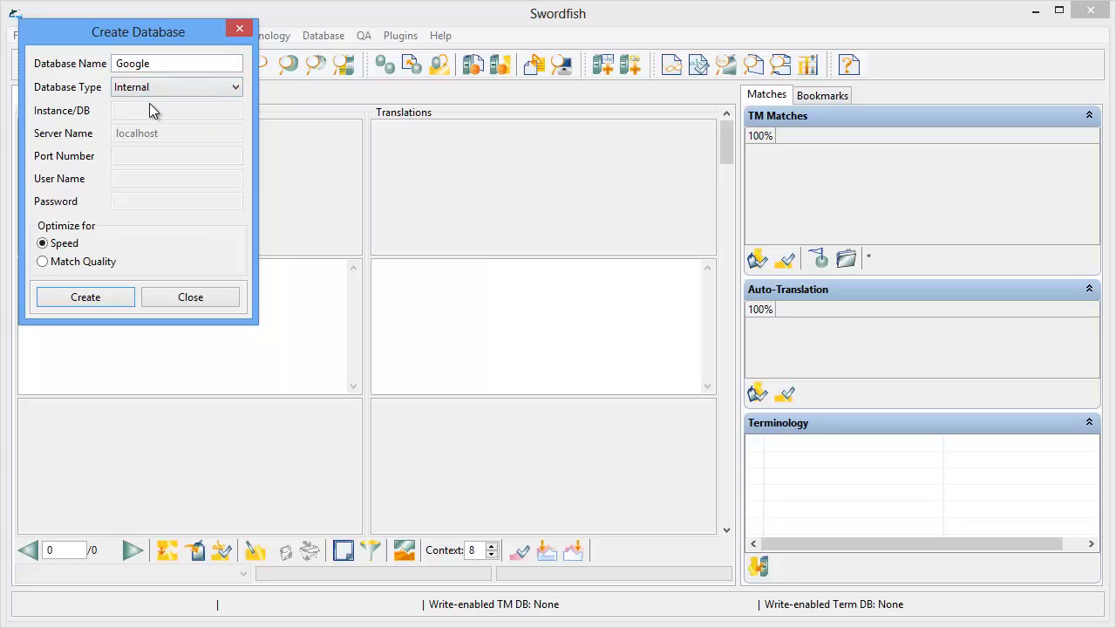
click(85, 297)
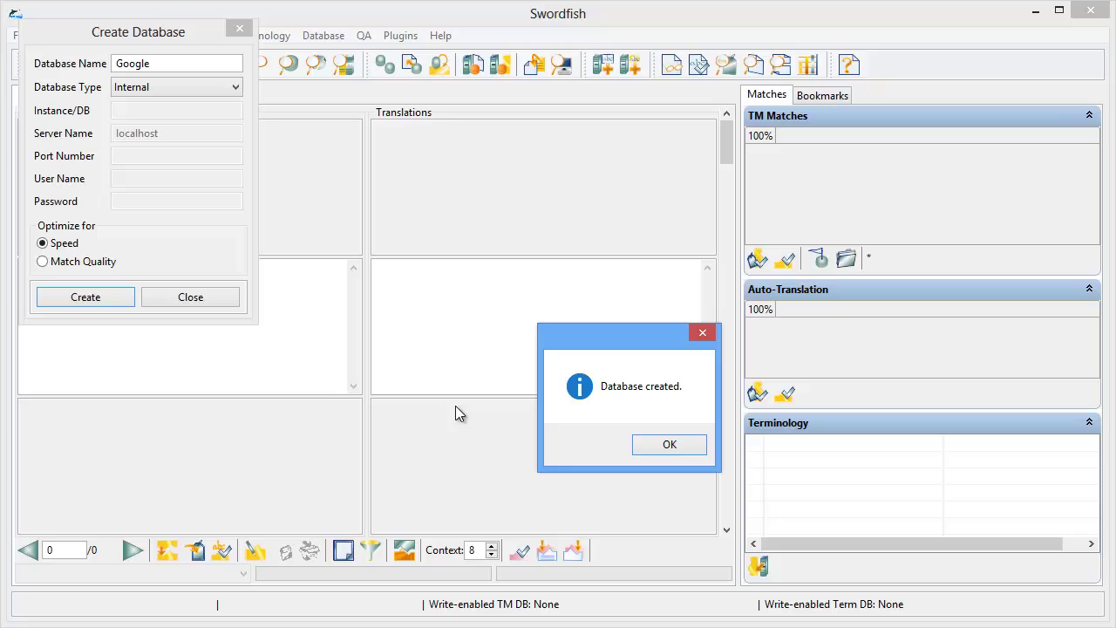
click(668, 446)
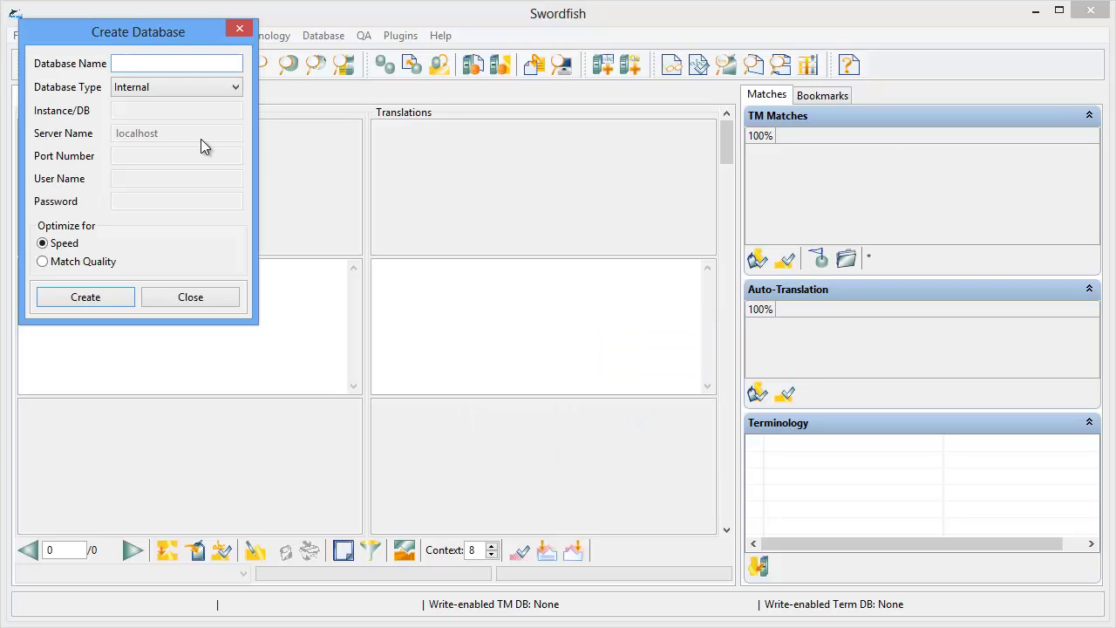
click(190, 297)
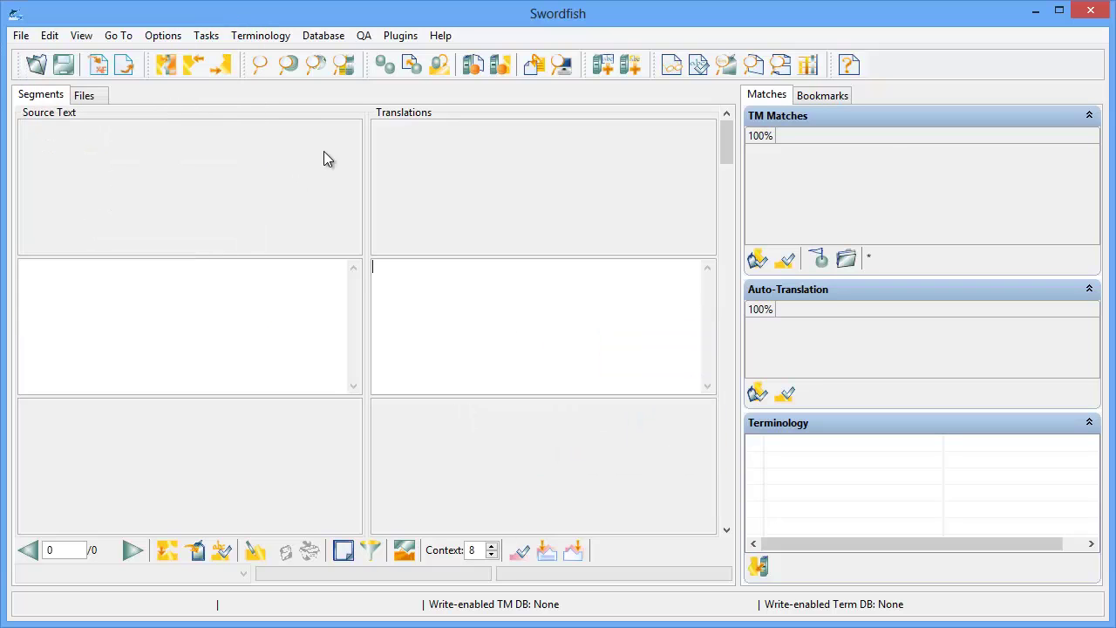
- Select Google as the translation memory database and make it the write-enabled database
click(325, 36)
click(351, 247)
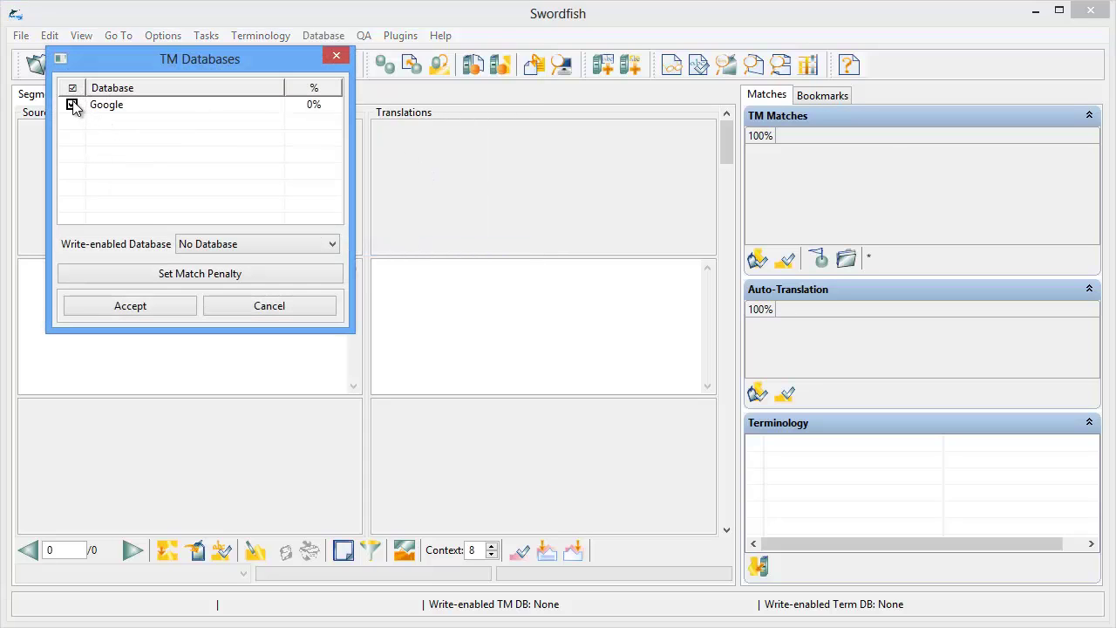
click(204, 244)
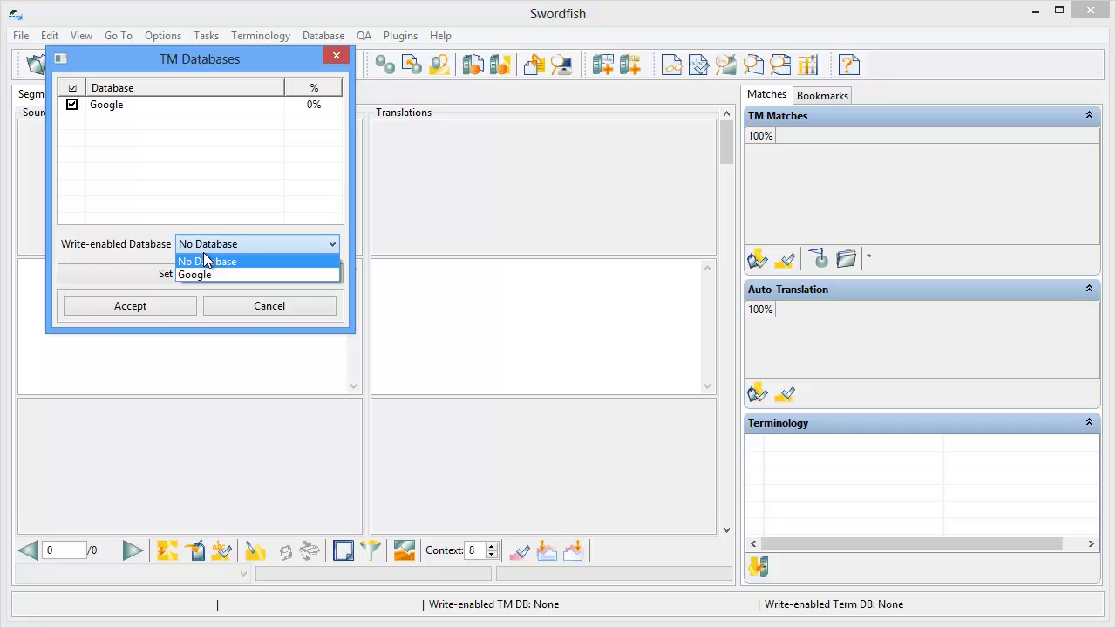
click(199, 276)
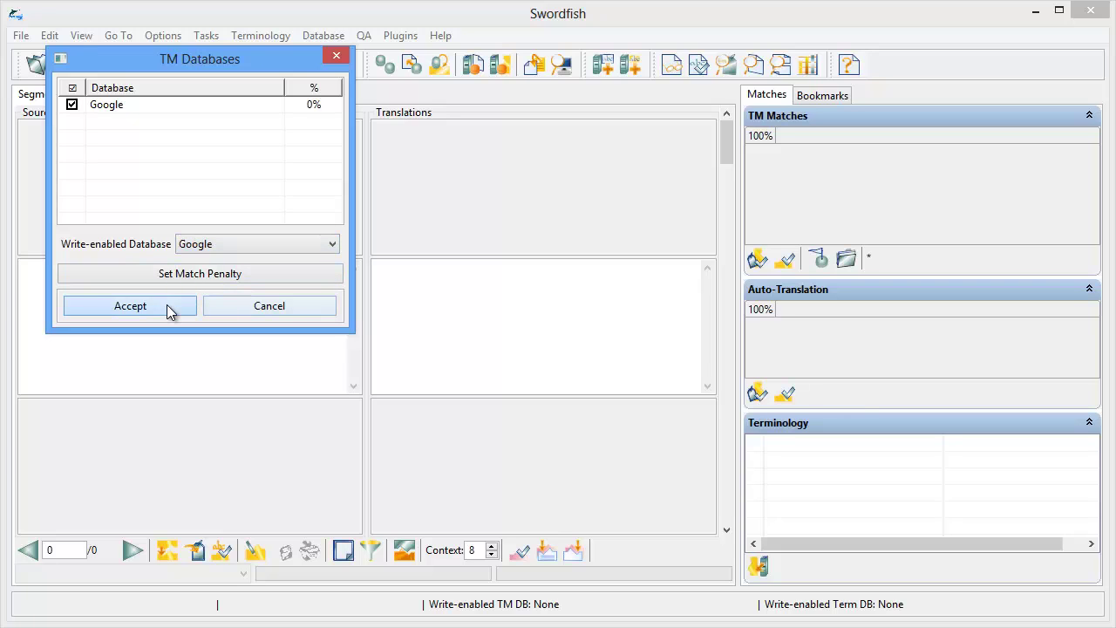
click(166, 305)
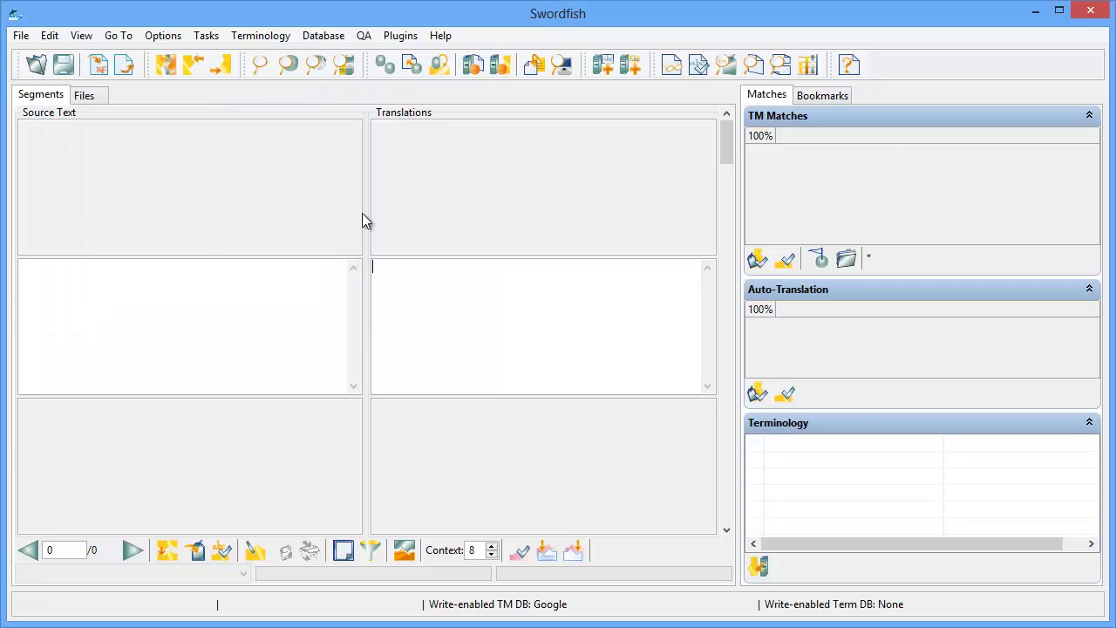
- Start an XLIFF conversion, add Google_terms1.docx from the source texts folder and proceed to the conversion options
click(20, 35)
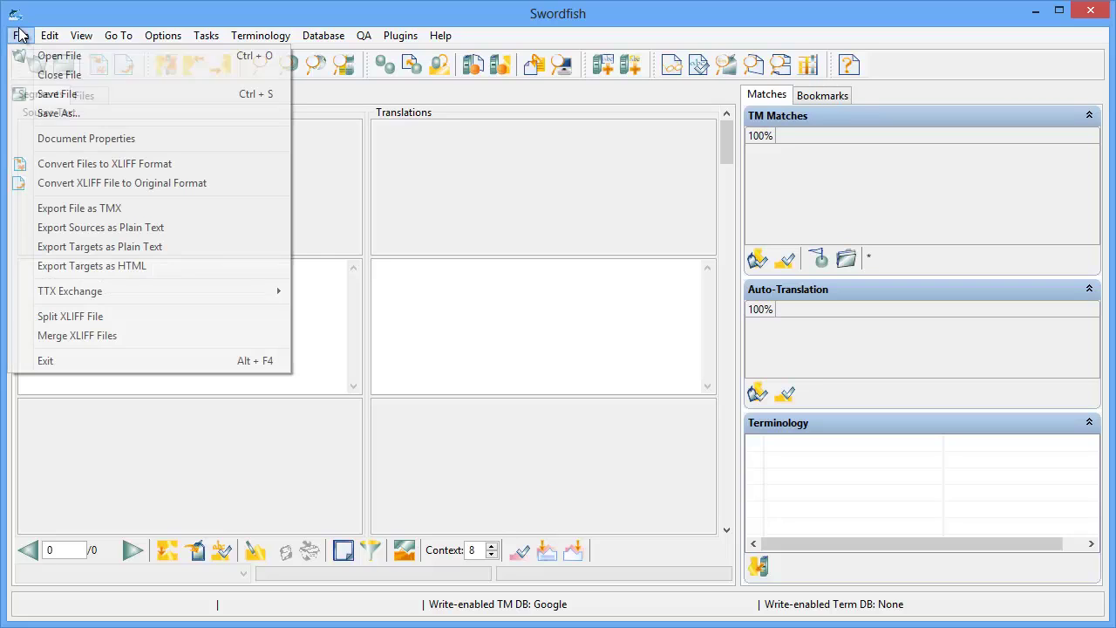
click(84, 164)
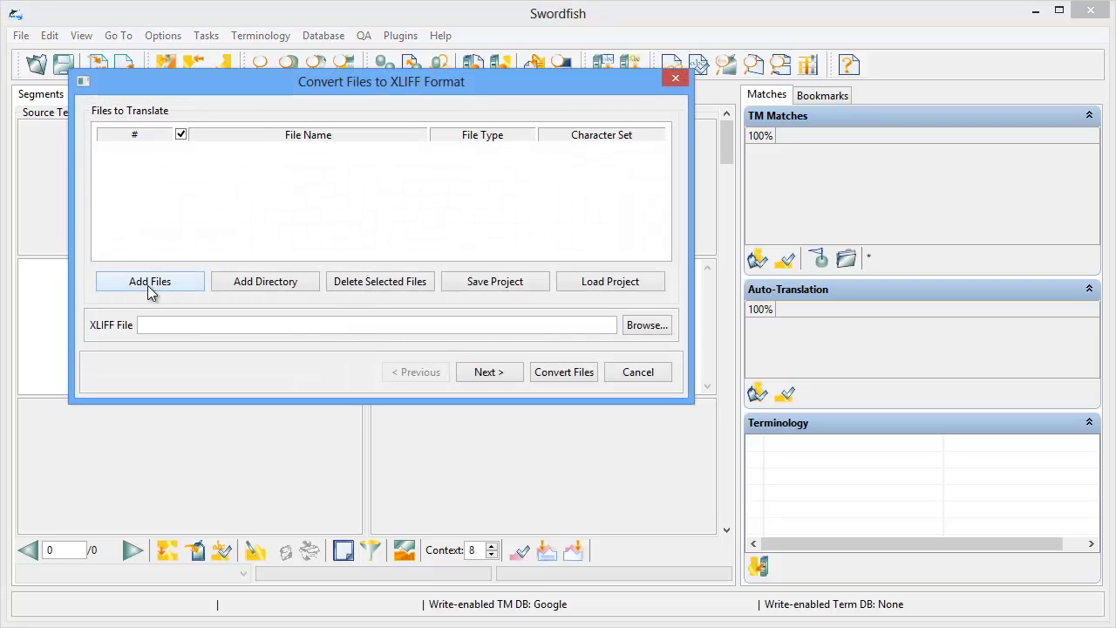
click(150, 281)
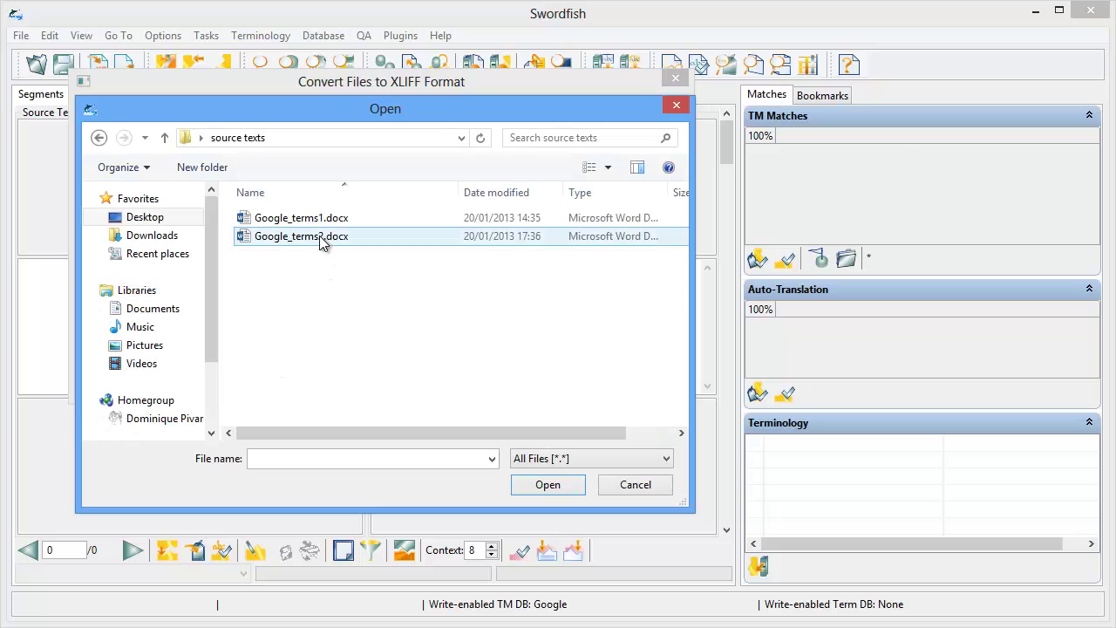
click(316, 223)
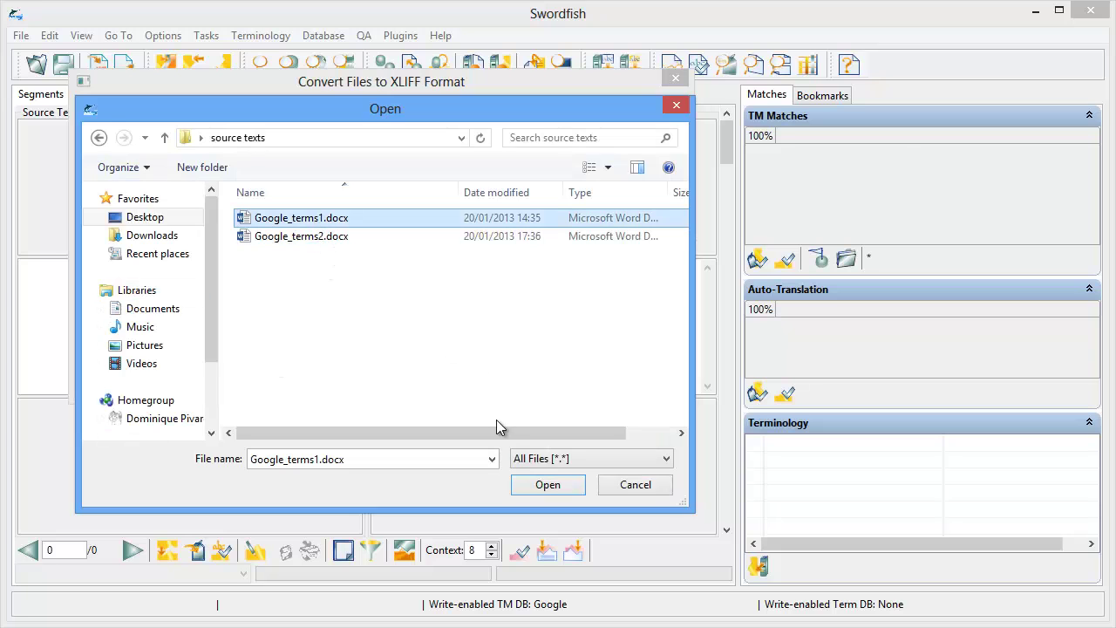
click(540, 484)
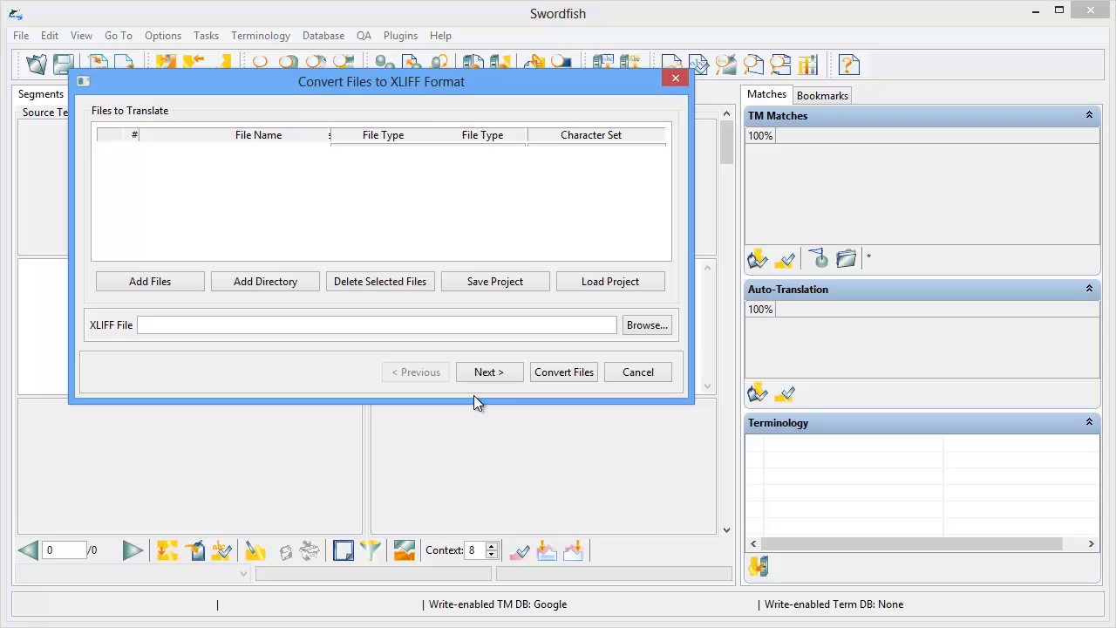
click(493, 372)
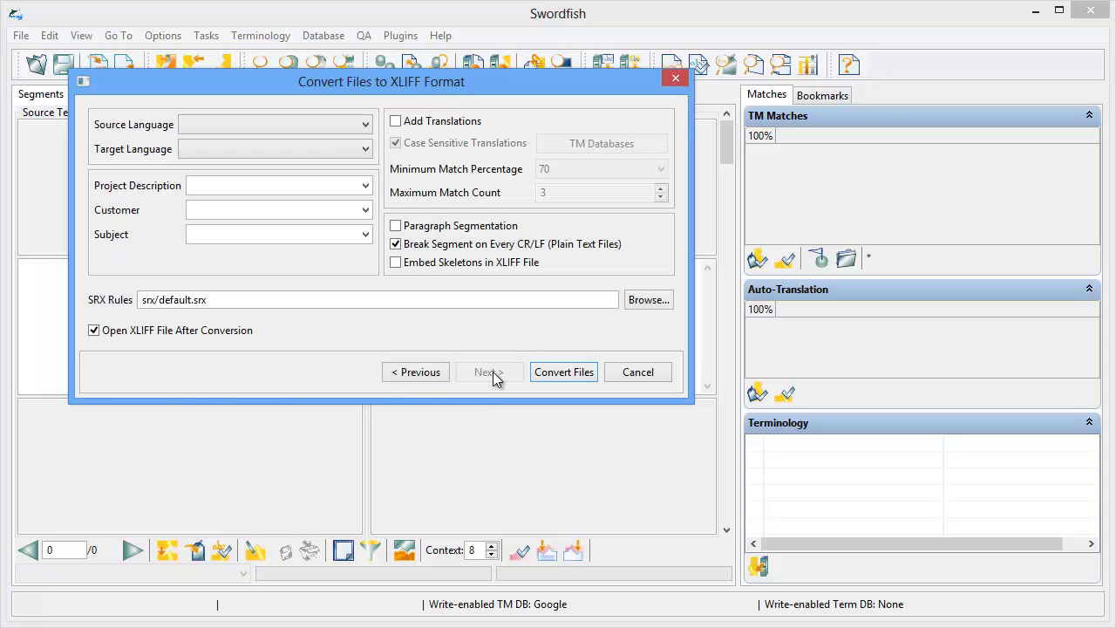
- Convert the file with source language en-US English (United States), target fr-FR French (France) and Add Translations enabled
click(360, 127)
key(e)
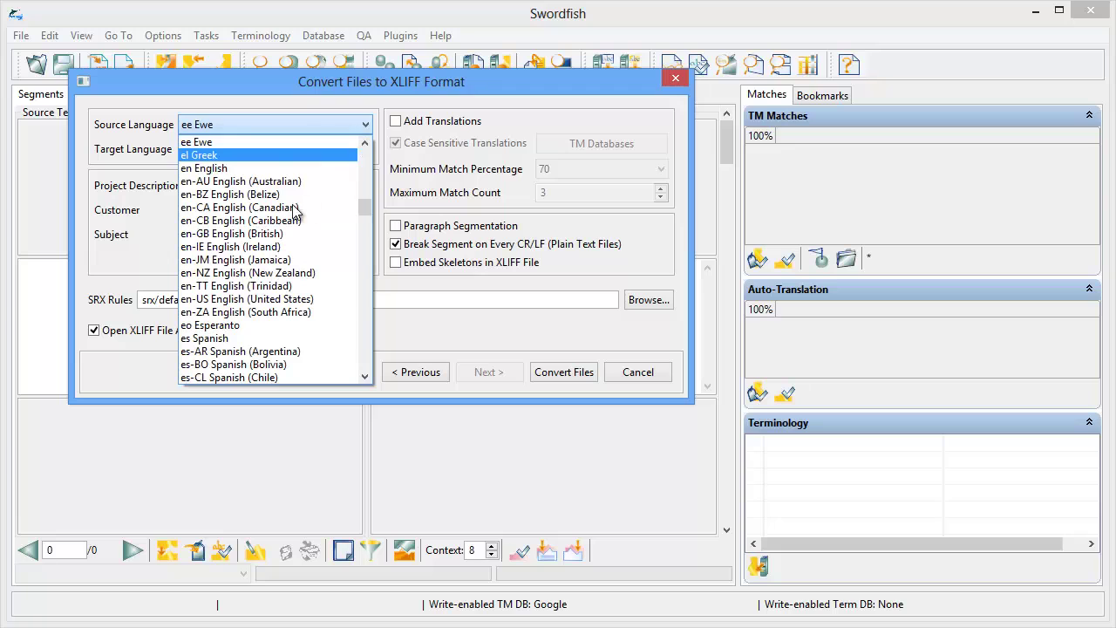
click(283, 306)
click(220, 150)
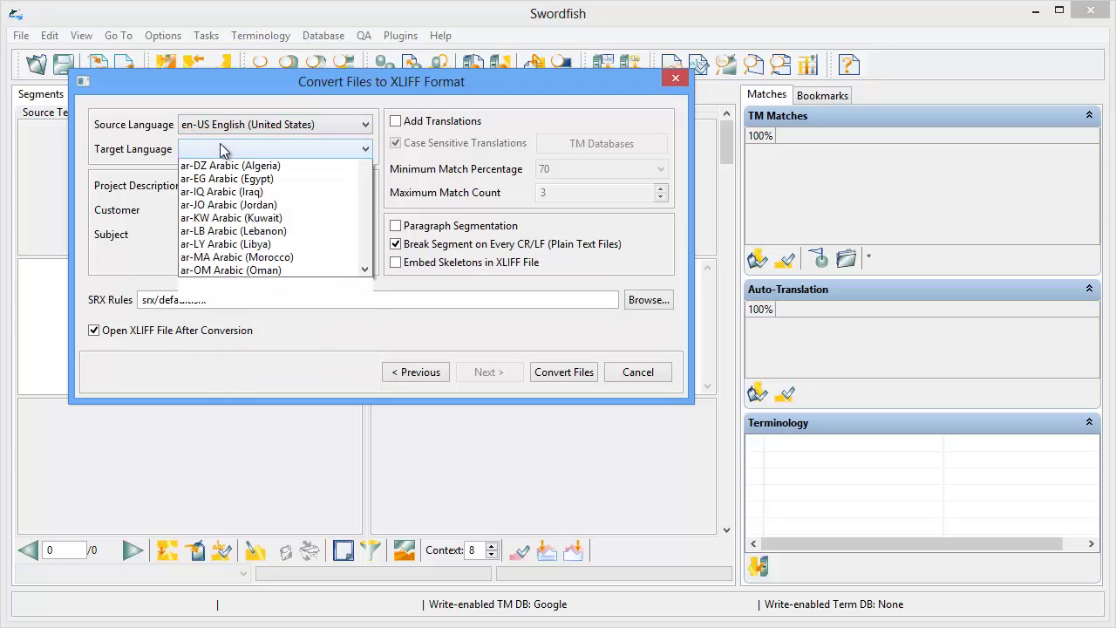
key(f)
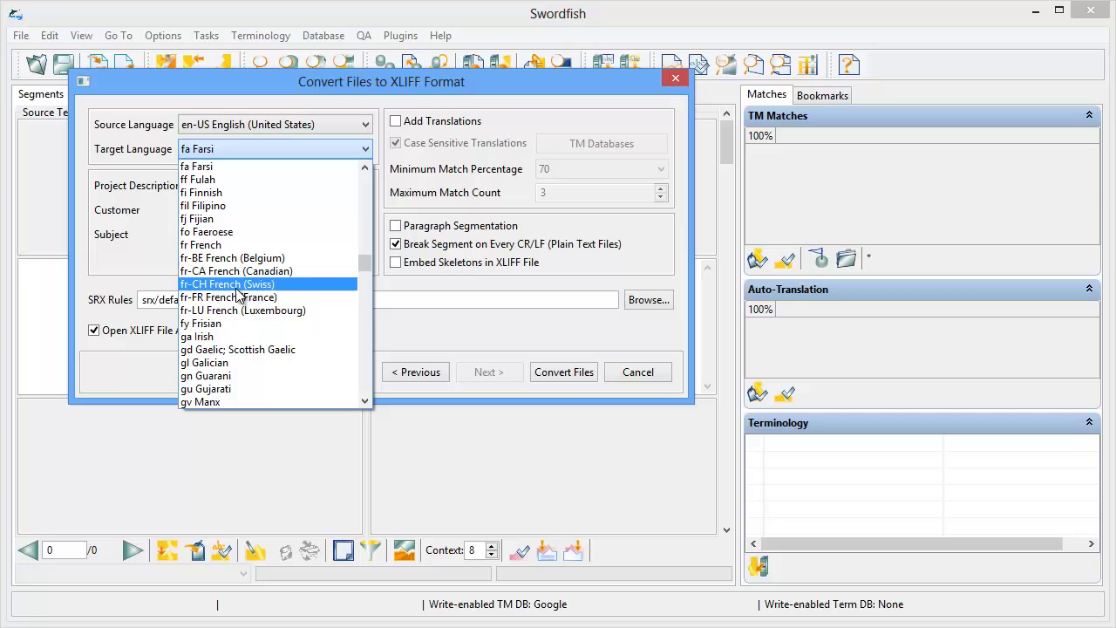
click(237, 286)
click(453, 122)
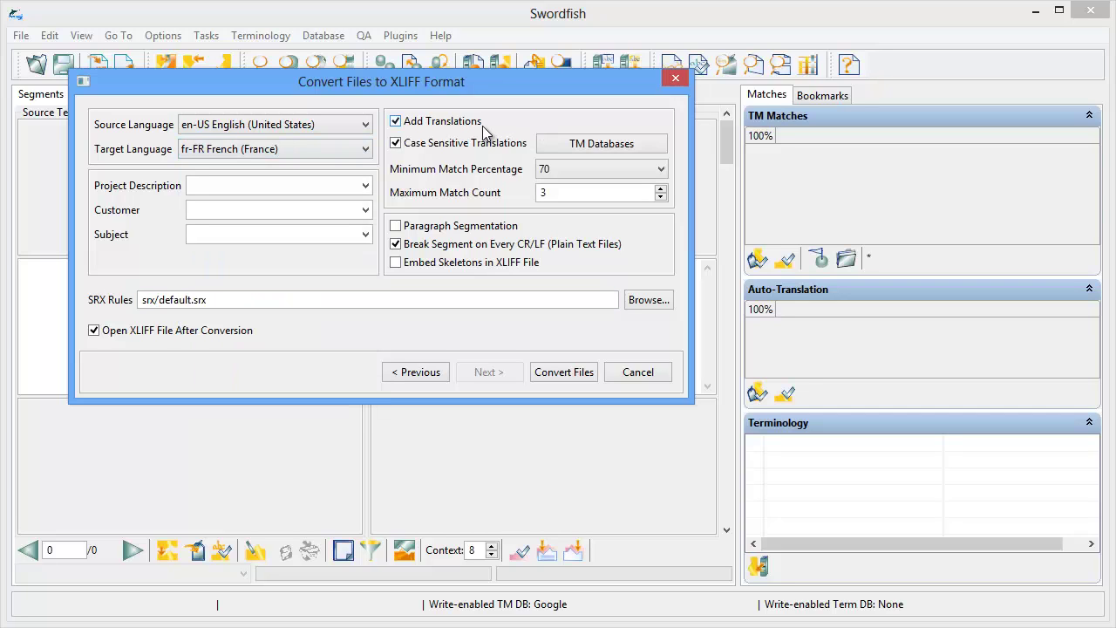
click(566, 370)
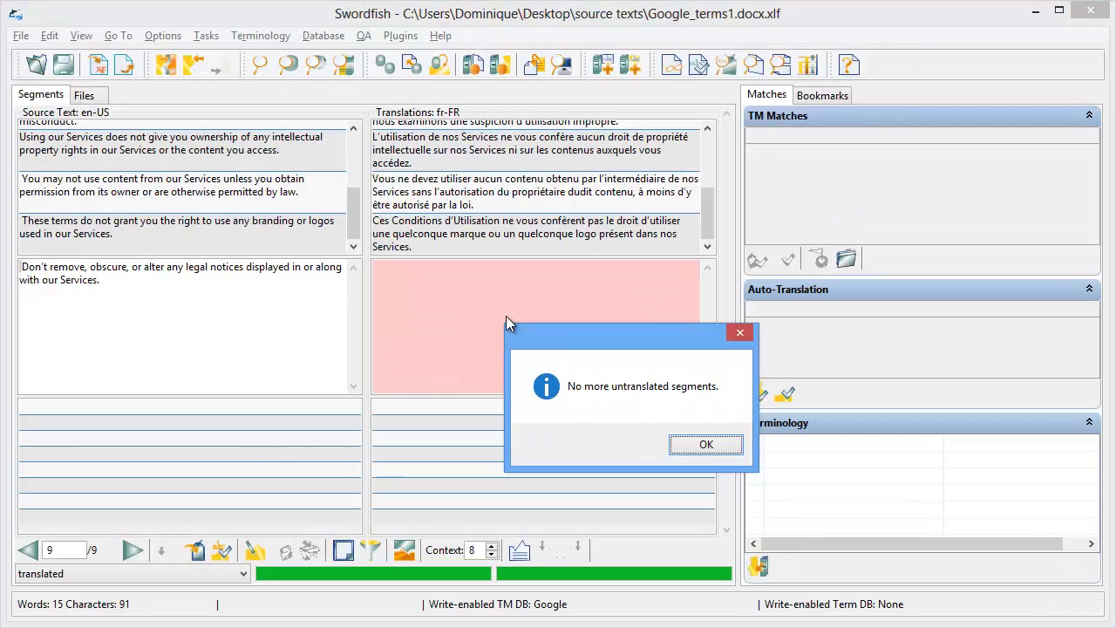
- Dismiss the untranslated-segments notice and close the translated Google_terms1.docx.xlf file
click(705, 444)
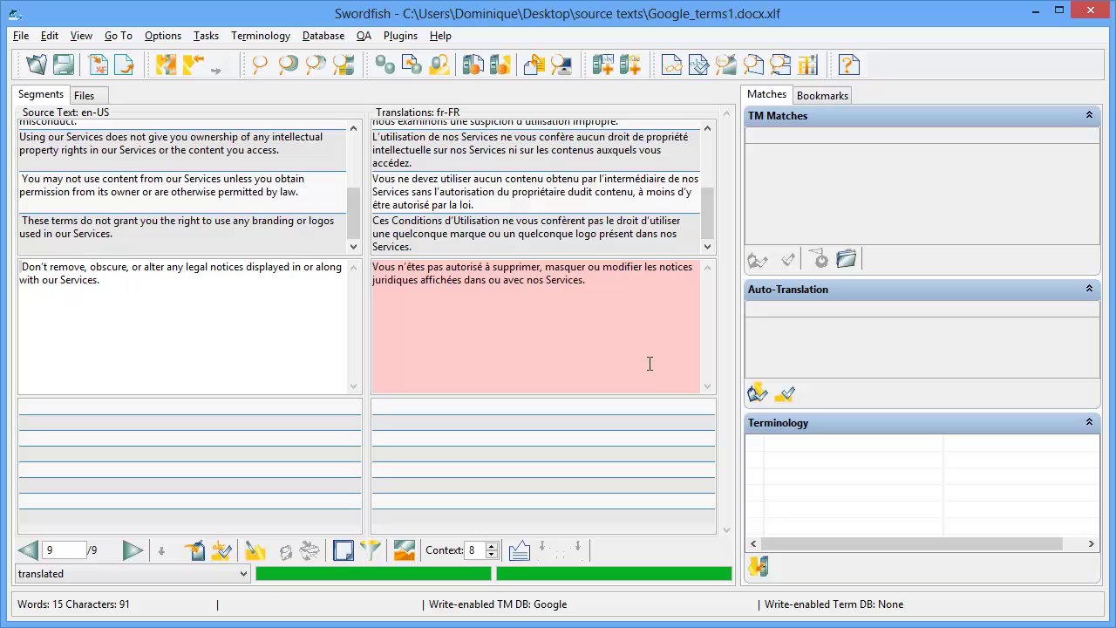
click(520, 280)
click(23, 39)
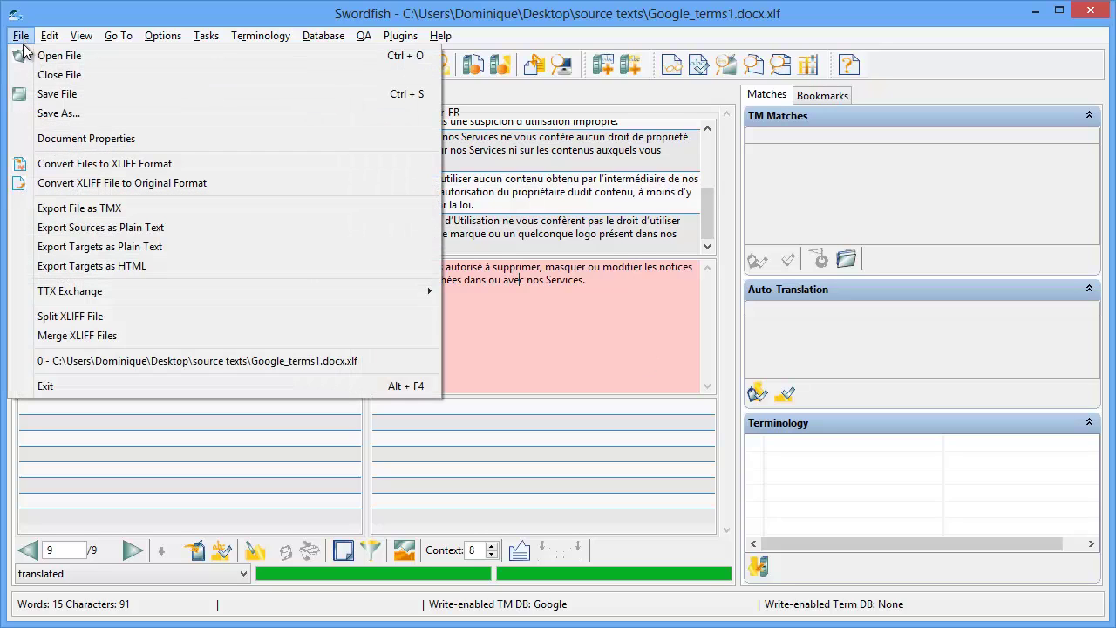
click(43, 74)
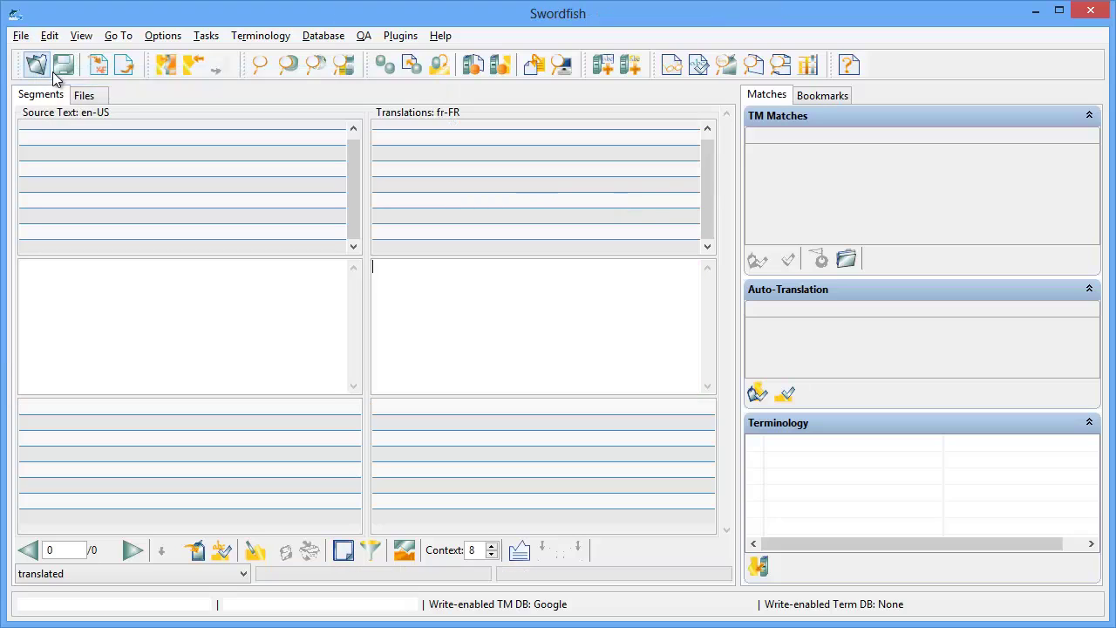
- Convert Google_terms2.docx from the source texts folder to XLIFF, keeping the preset language and translation options
click(22, 36)
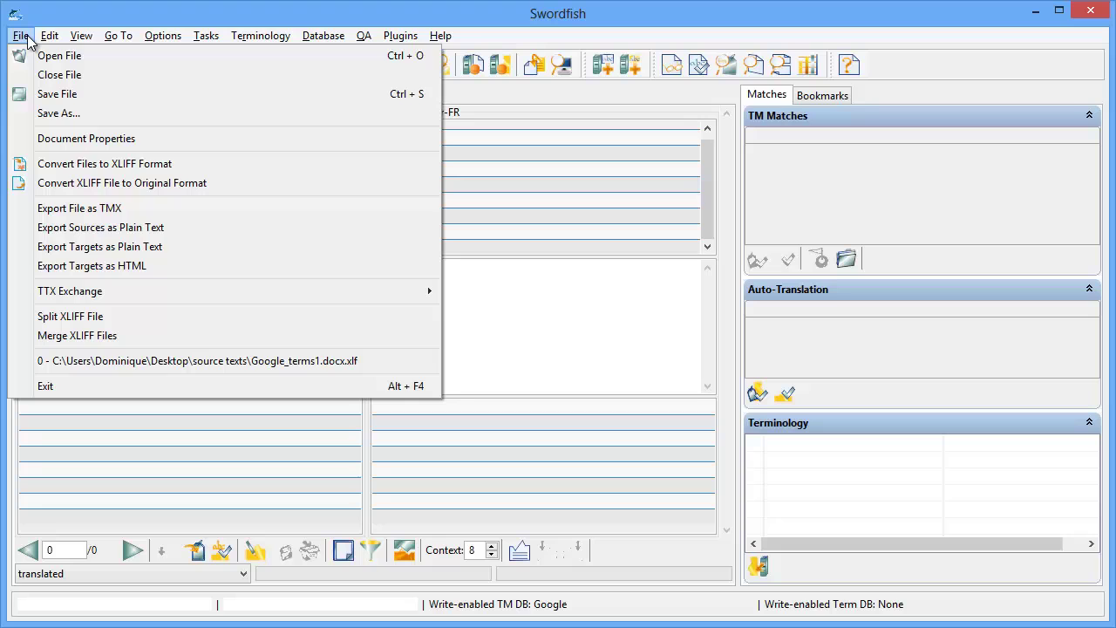
click(83, 165)
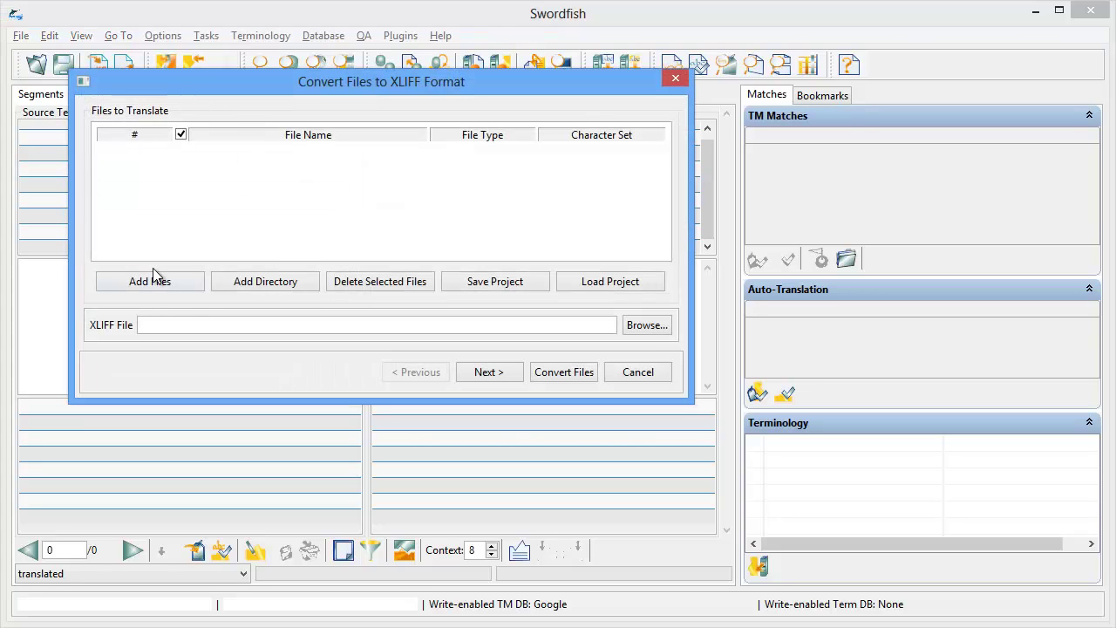
click(155, 288)
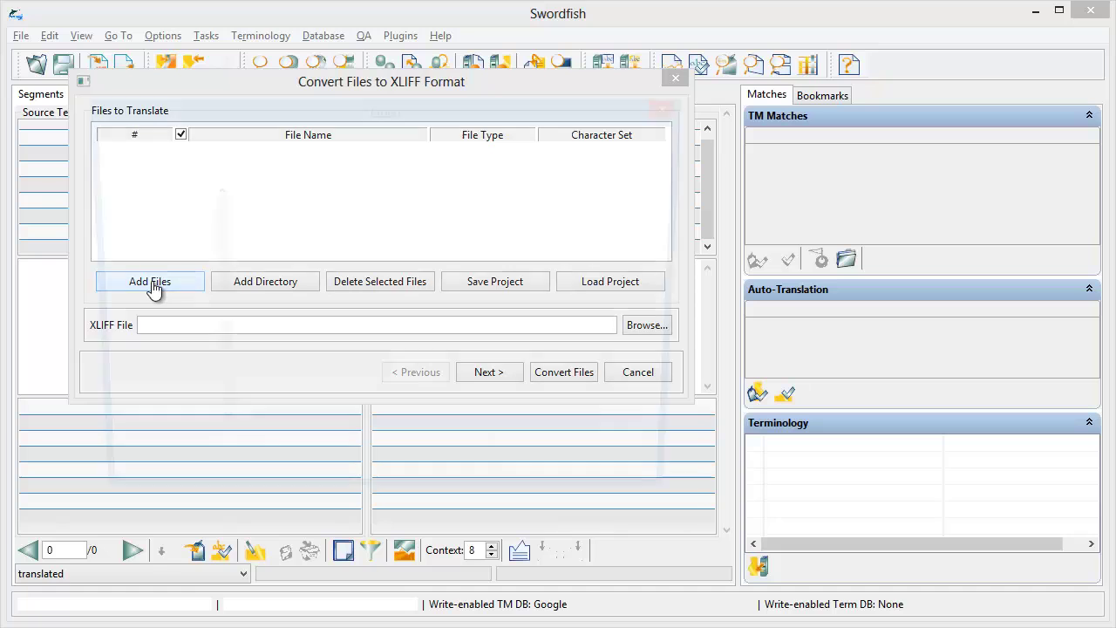
click(278, 258)
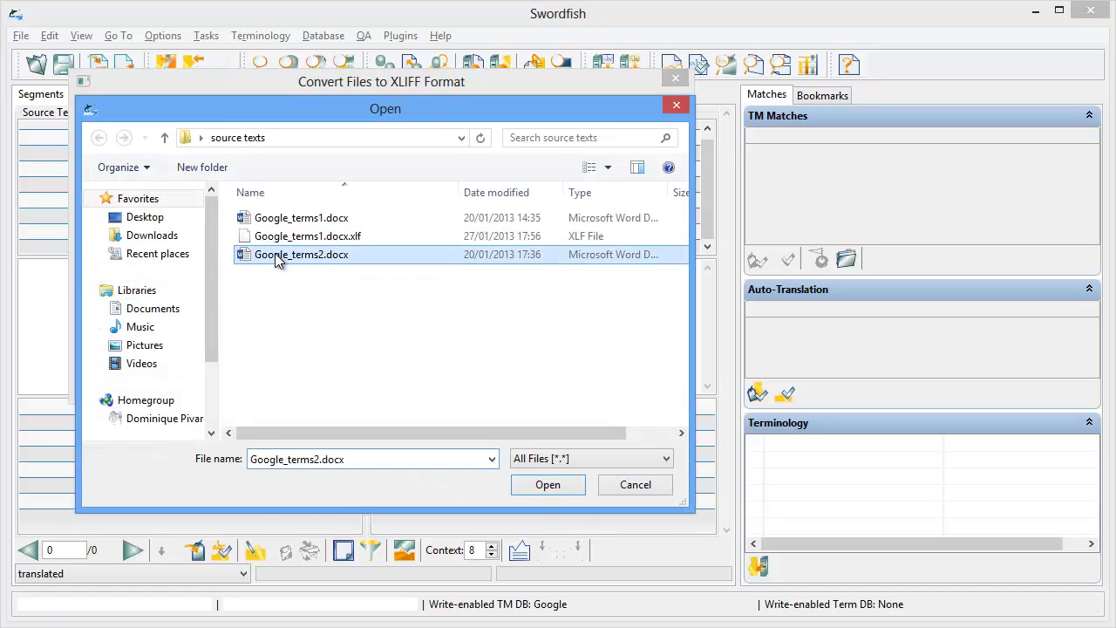
click(542, 488)
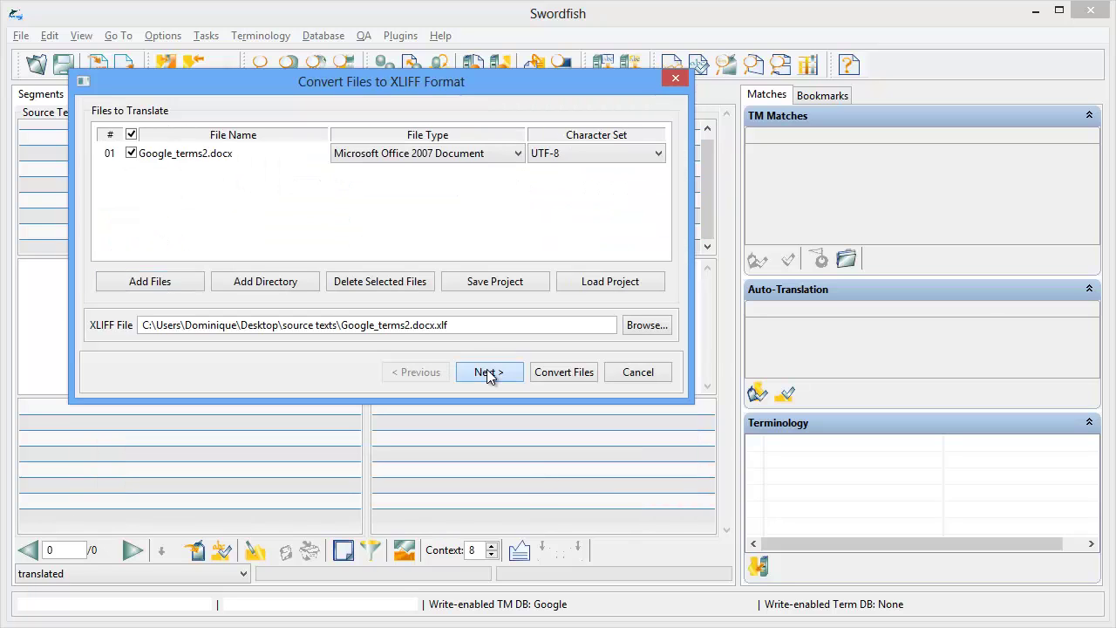
click(488, 372)
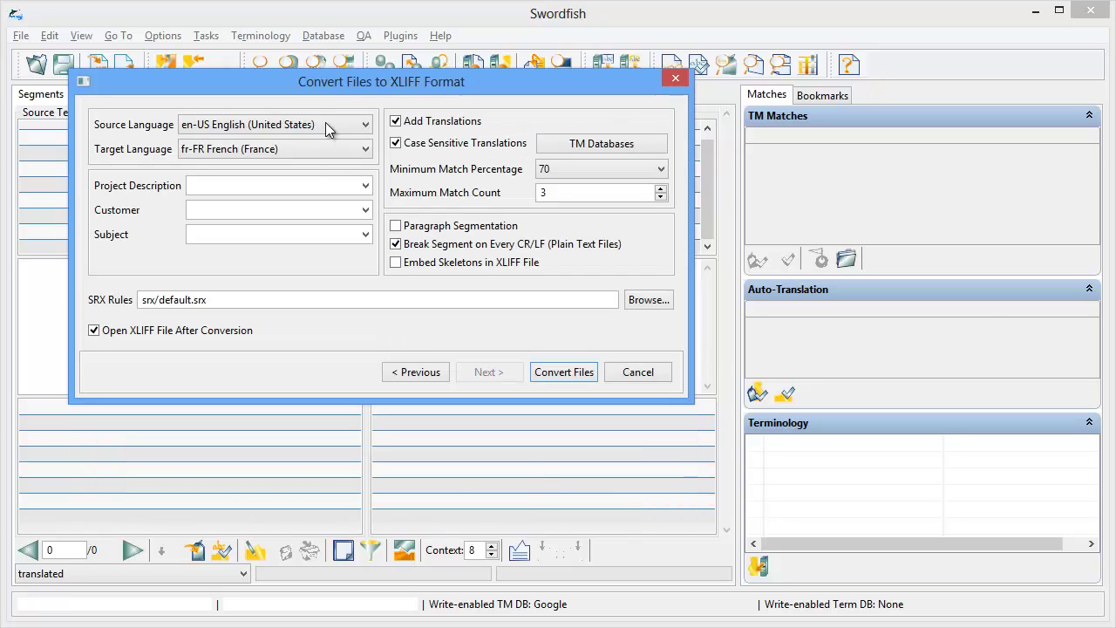
click(573, 373)
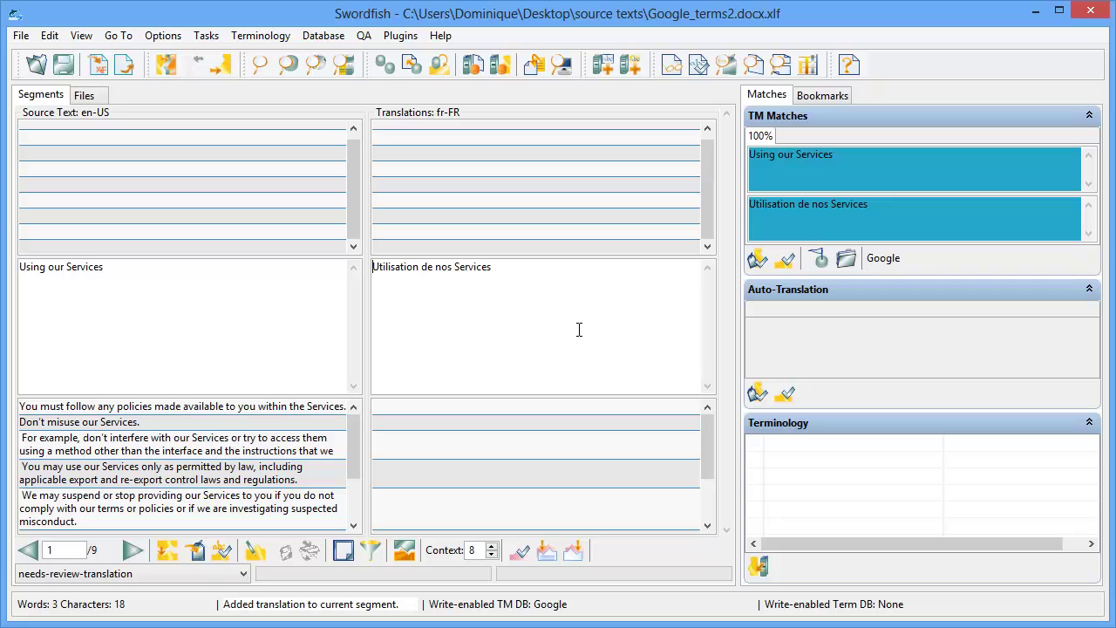
- Leverage in-context exact matches from Google_terms1.docx.xlf into the open file, overwriting existing translations, and dismiss the result notice
click(207, 34)
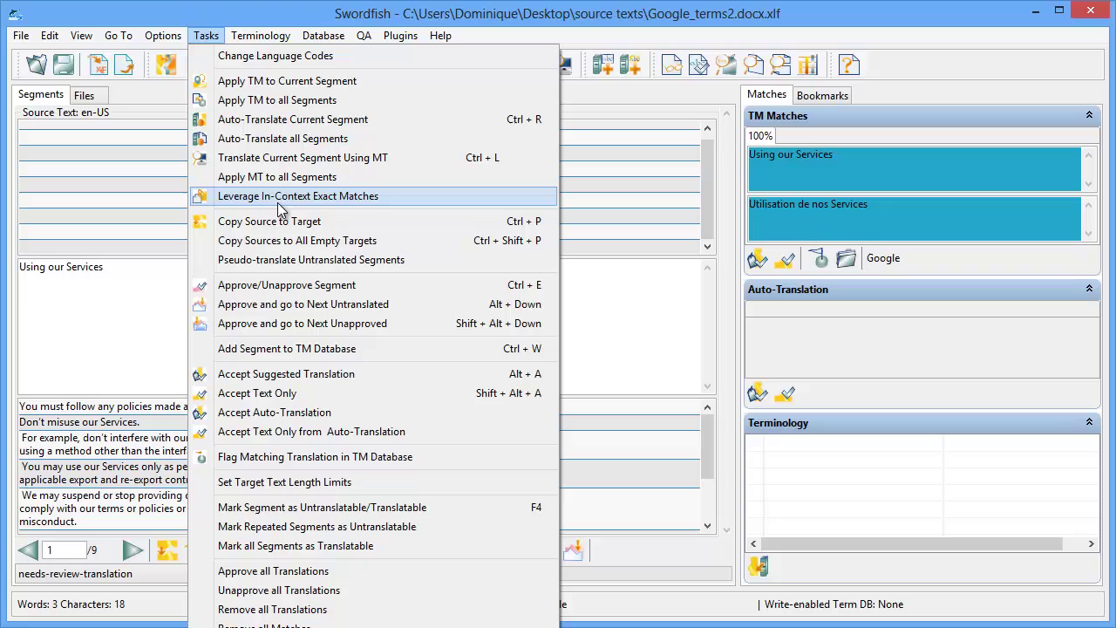
click(382, 199)
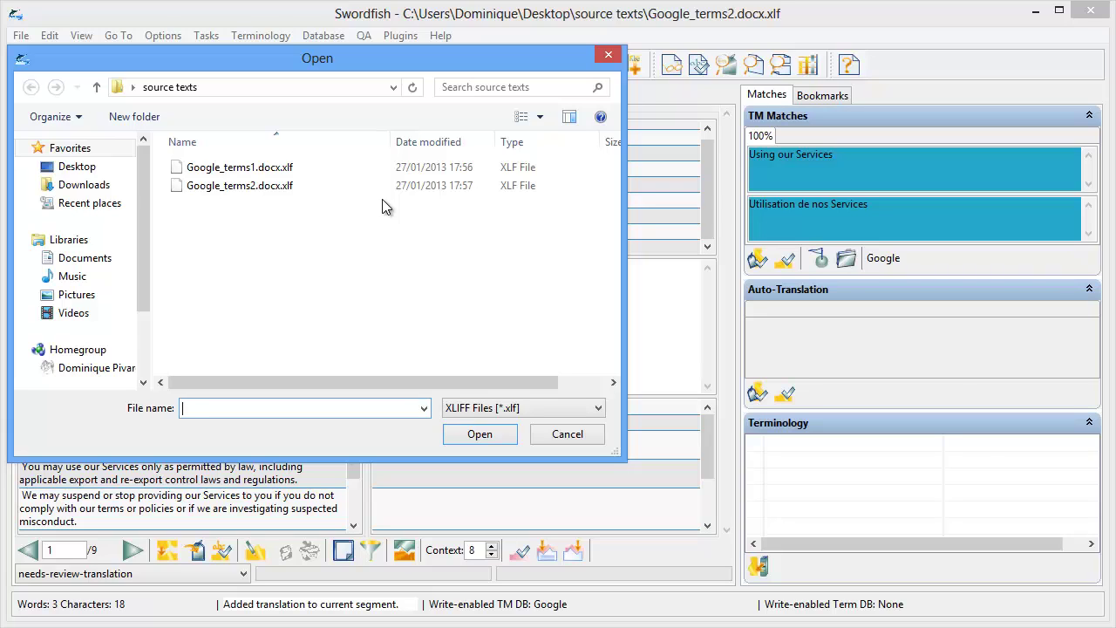
click(271, 174)
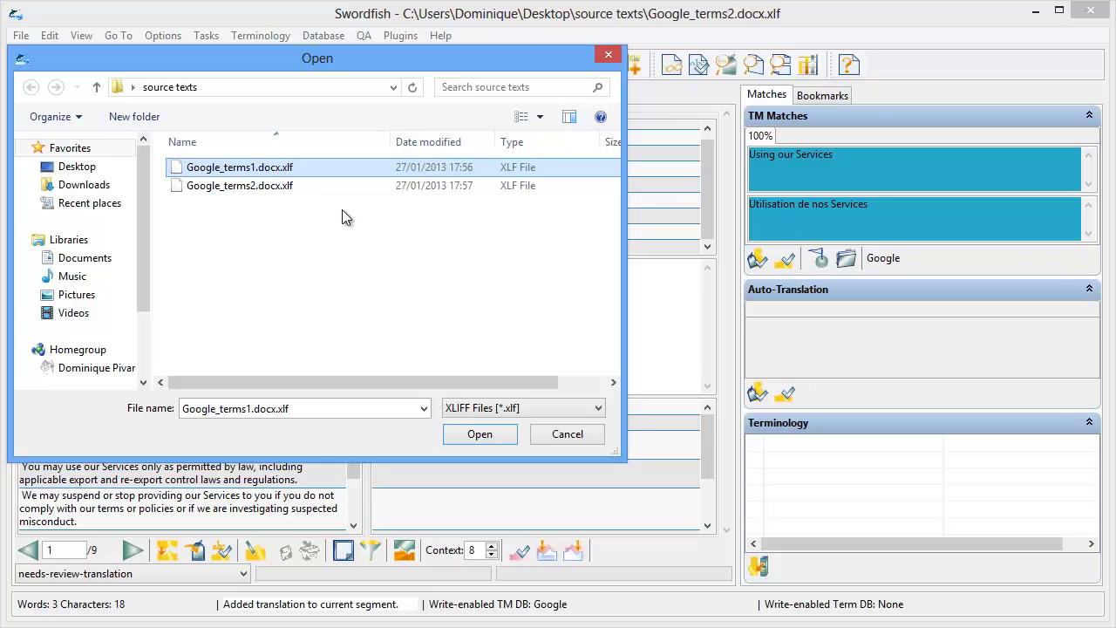
click(484, 433)
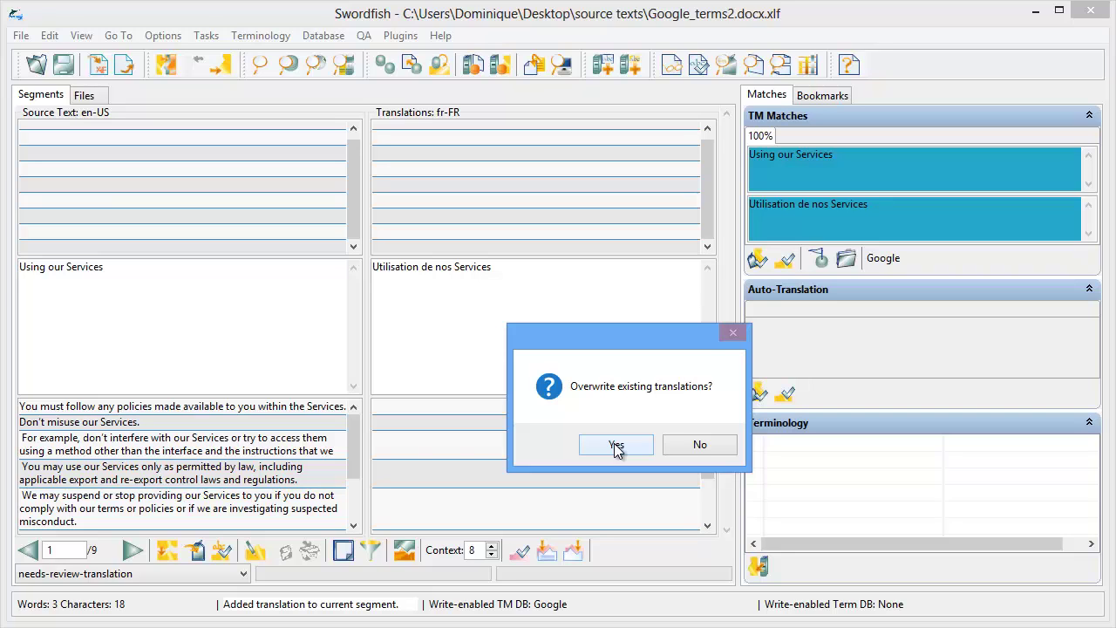
click(616, 446)
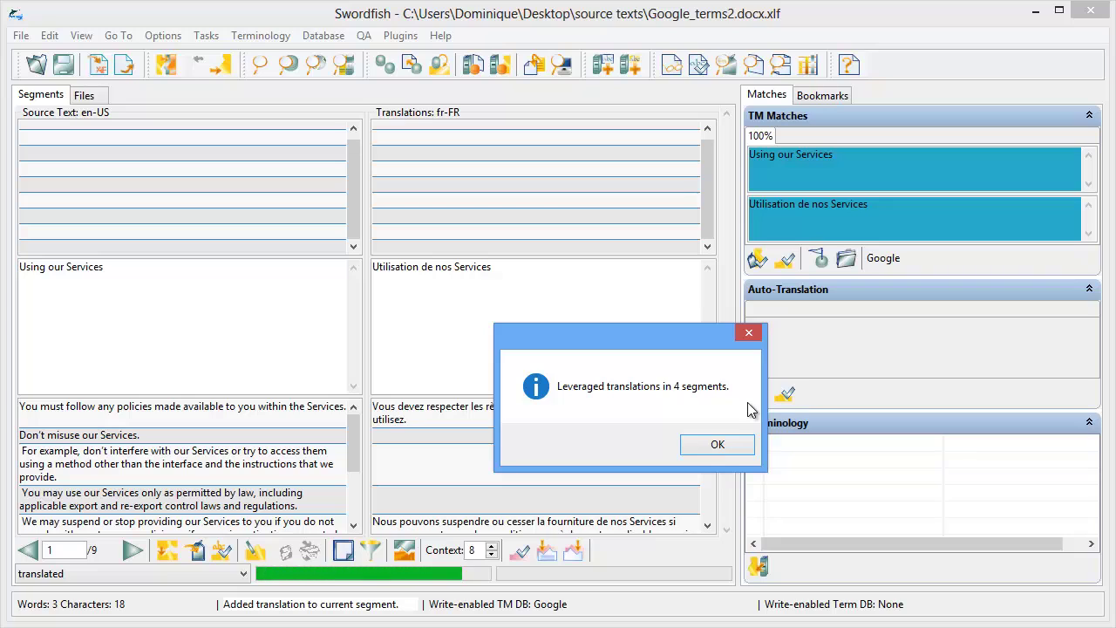
click(717, 445)
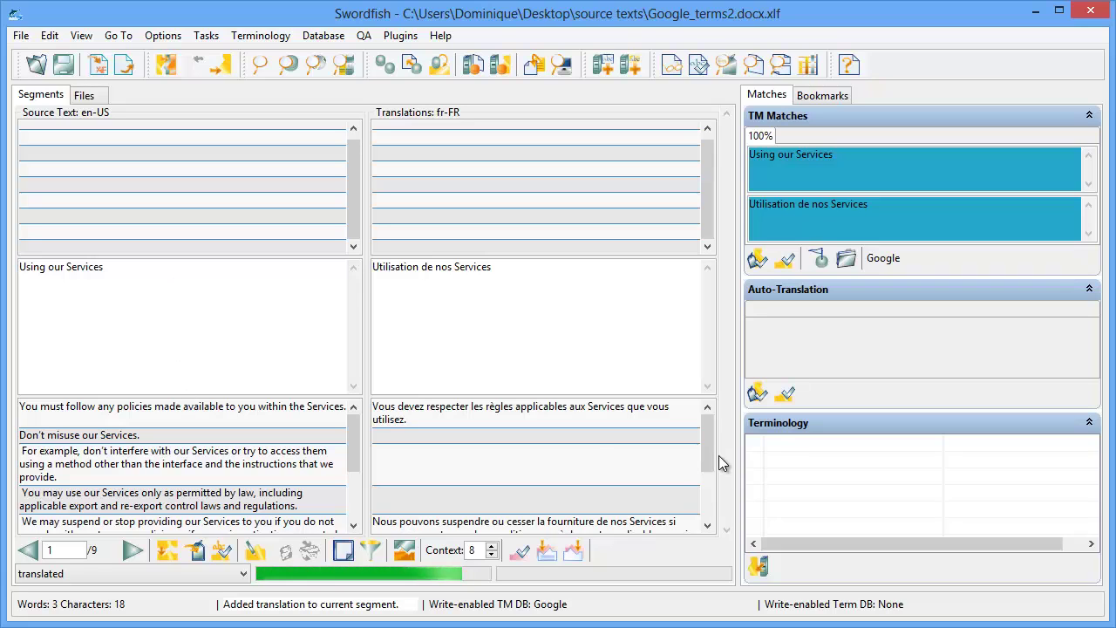
- Review the leveraged translations, then move through the segments to segment 3 and fill it with its Google memory match
drag(710, 451, 704, 501)
drag(356, 459, 341, 509)
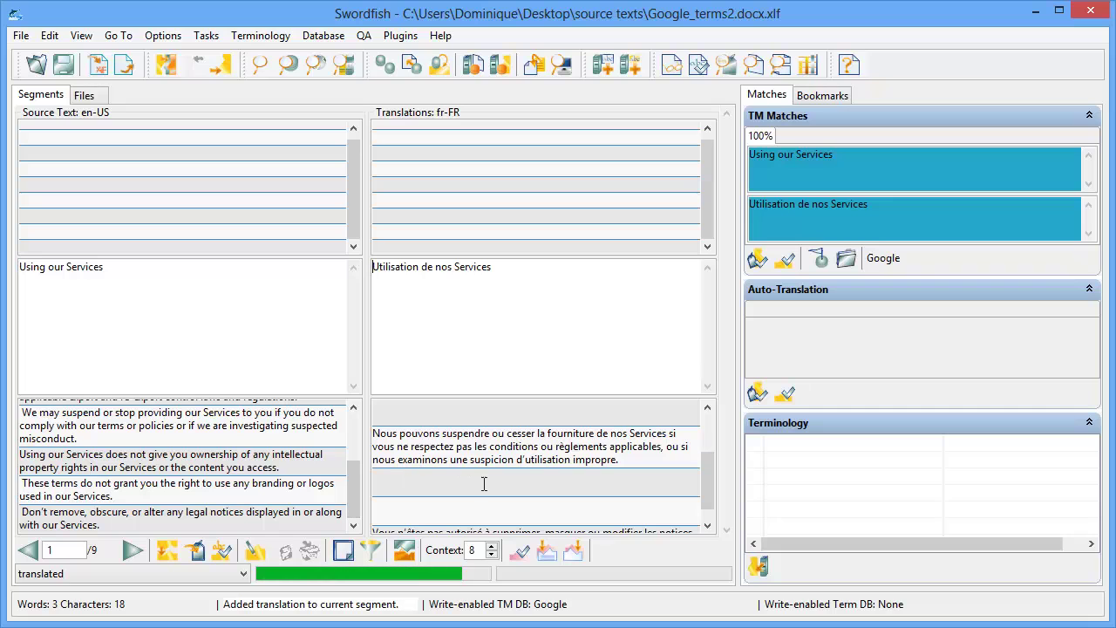
drag(707, 480, 707, 488)
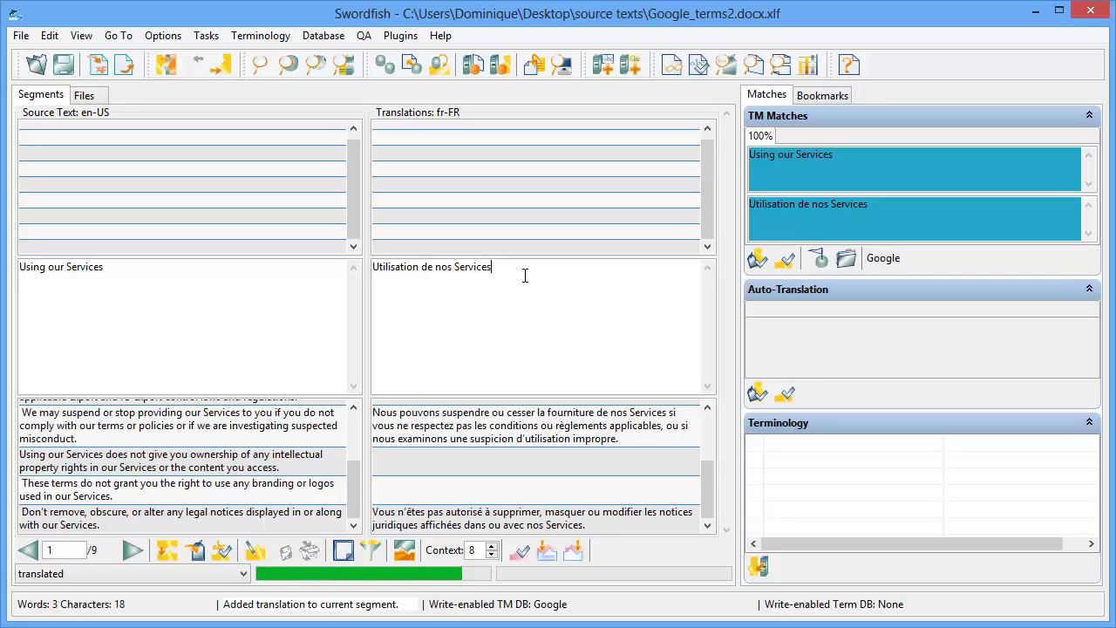
click(131, 552)
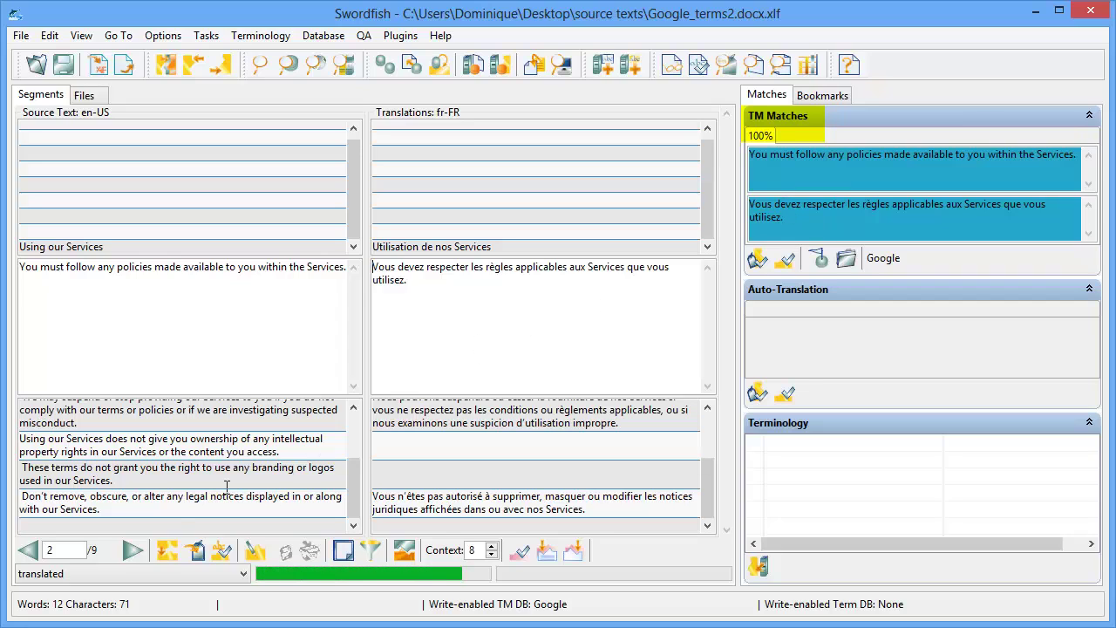
click(133, 552)
key(ctrl+alt+Insert)
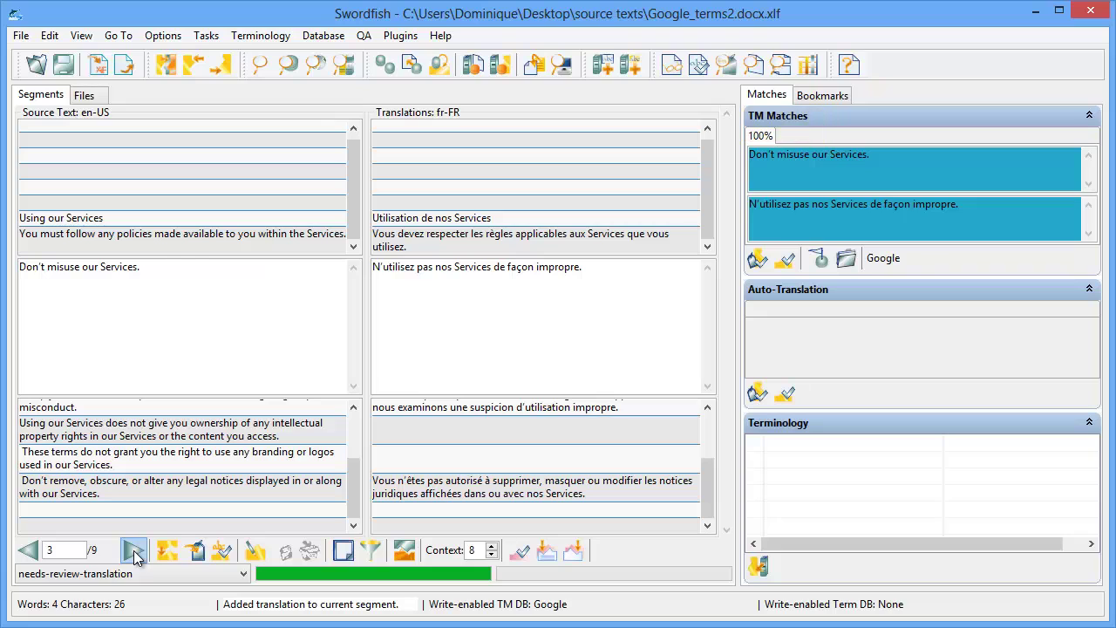
- Translate segment 4 into French, starting "Ne tentez pas, par exemple, de produire des interférences avec nos Services", and continue to segment 5
click(133, 550)
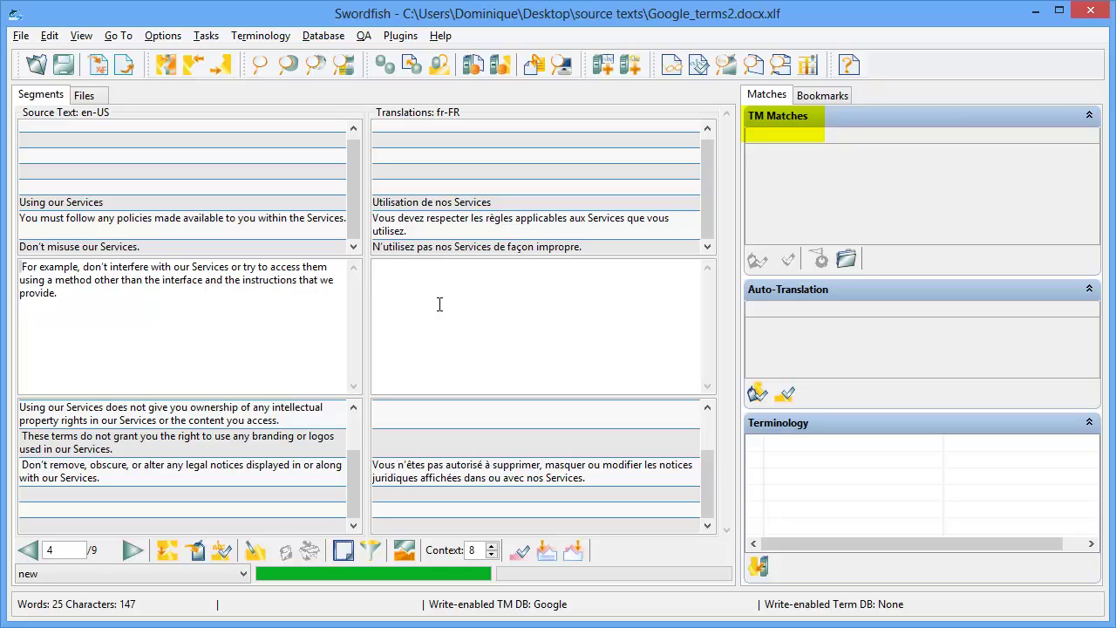
text(Ne tentez pas, par exem)
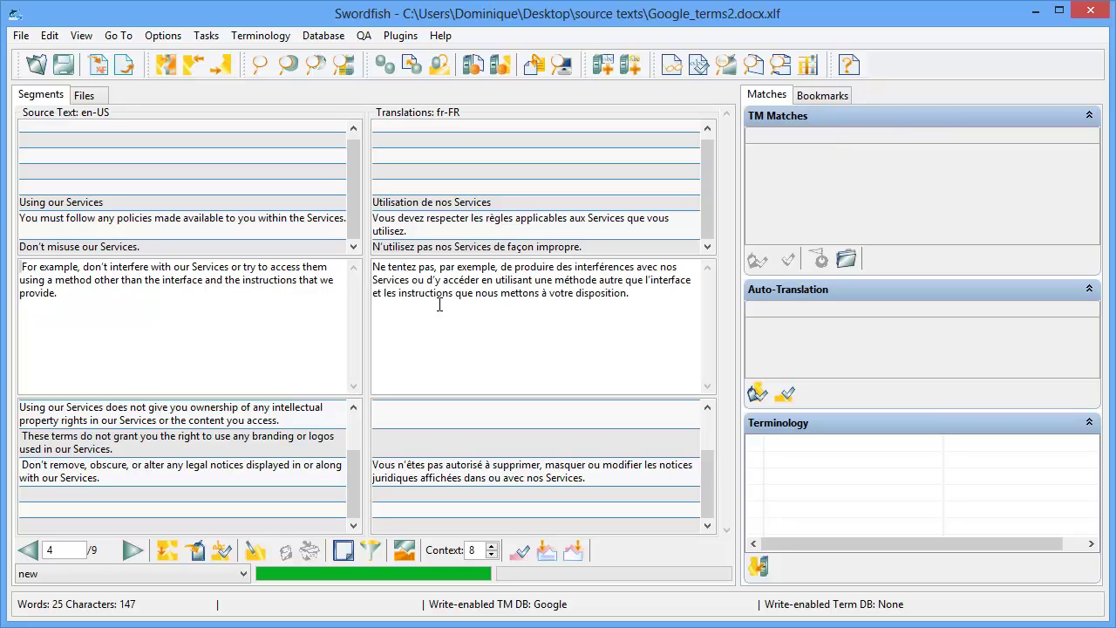
click(129, 553)
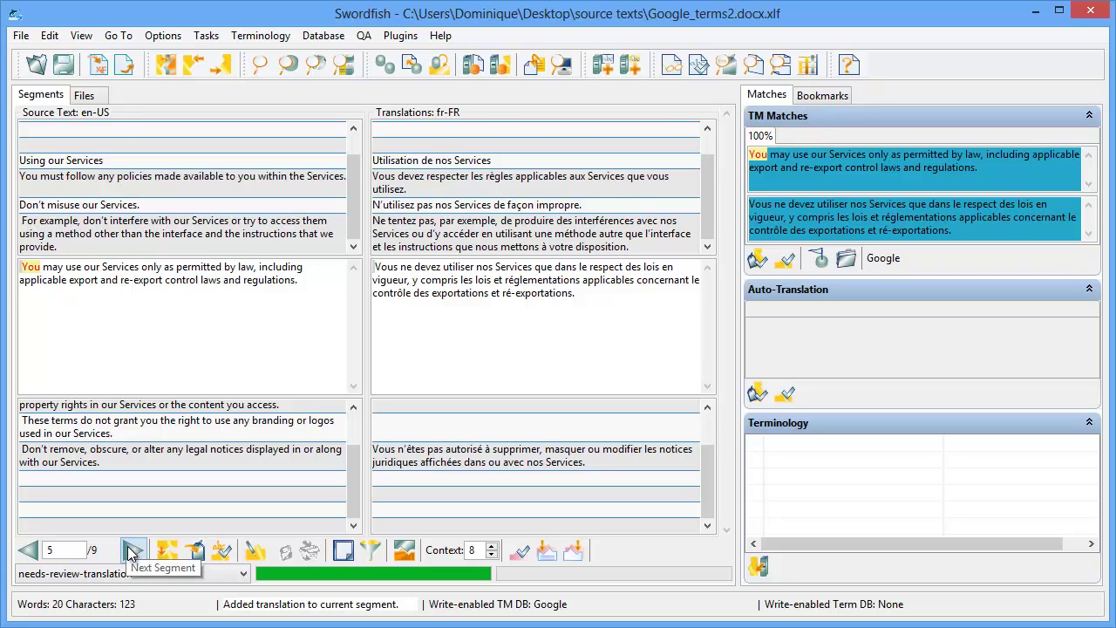
- Advance one segment at a time from segment 5 to segment 9, filling empty targets from the Google memory
click(129, 553)
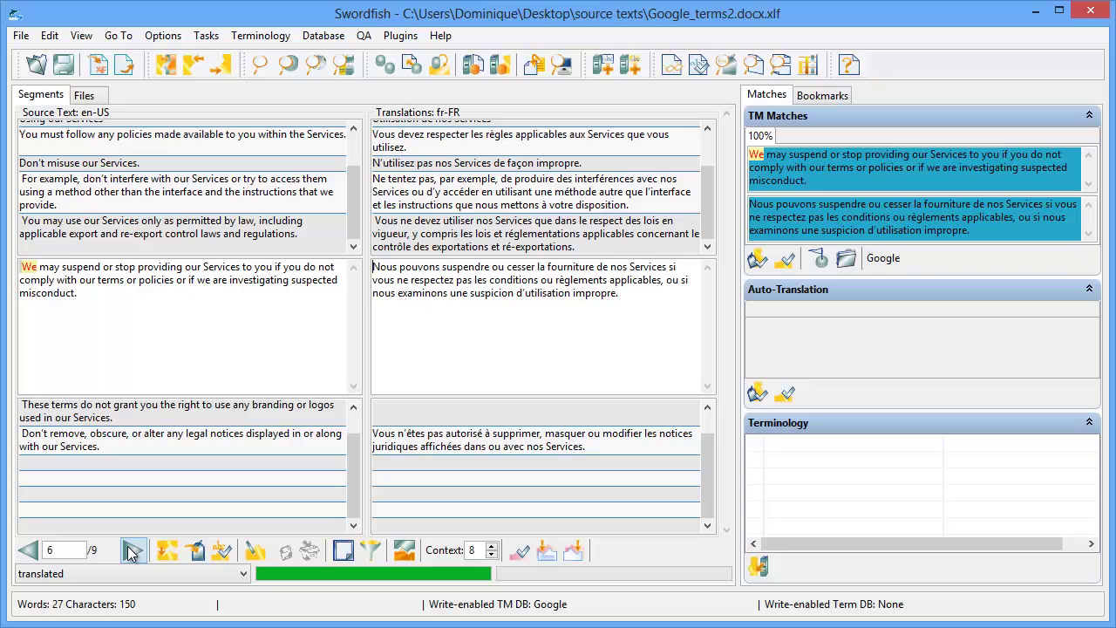
click(129, 553)
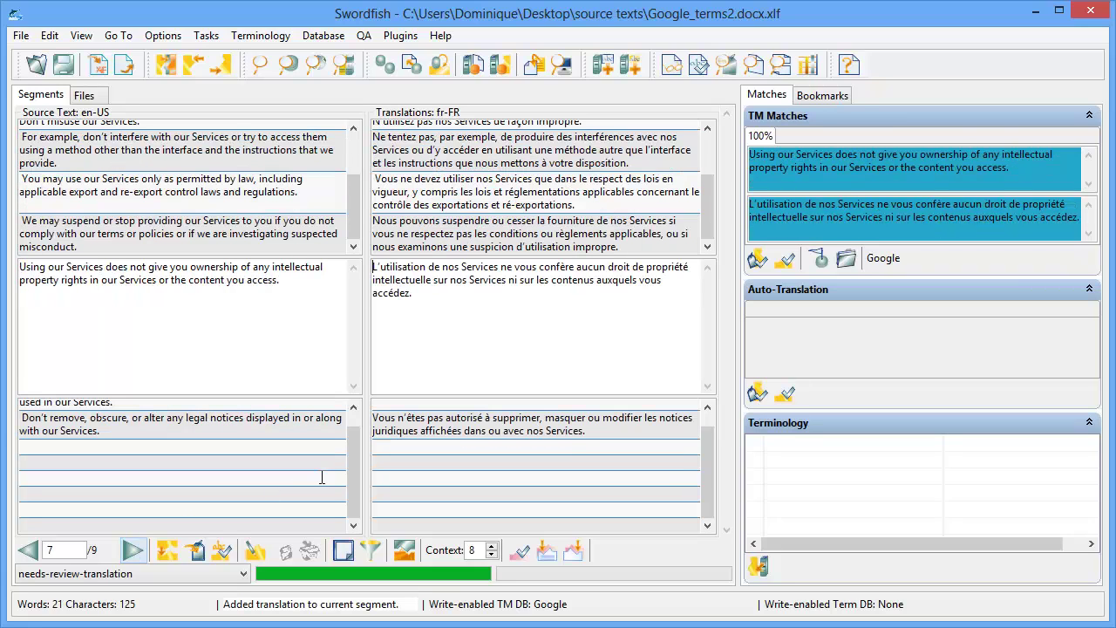
click(131, 553)
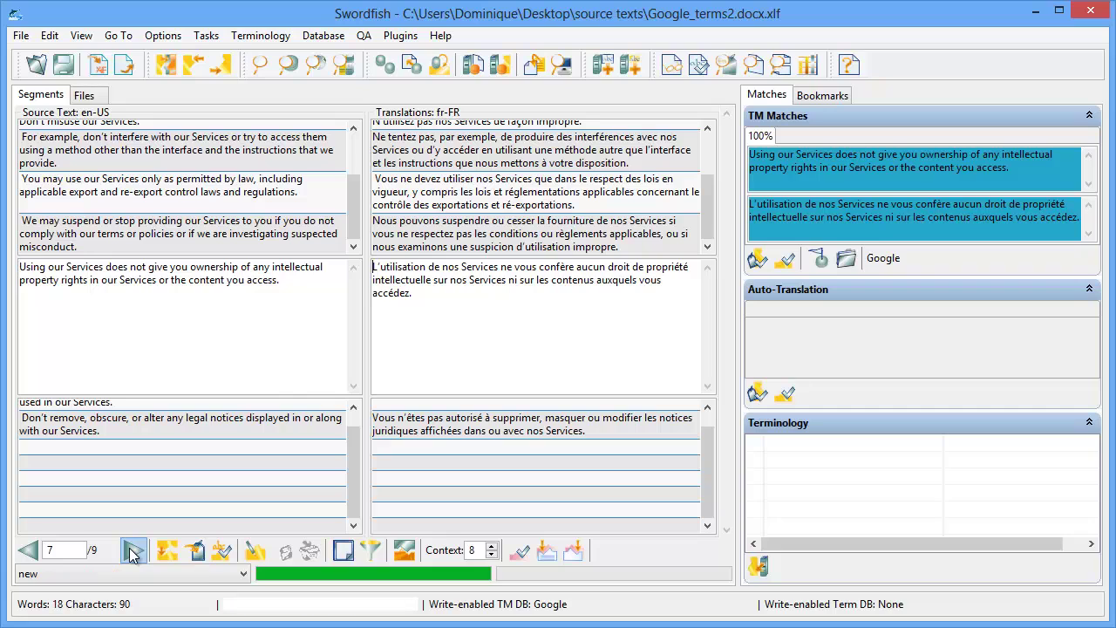
click(131, 553)
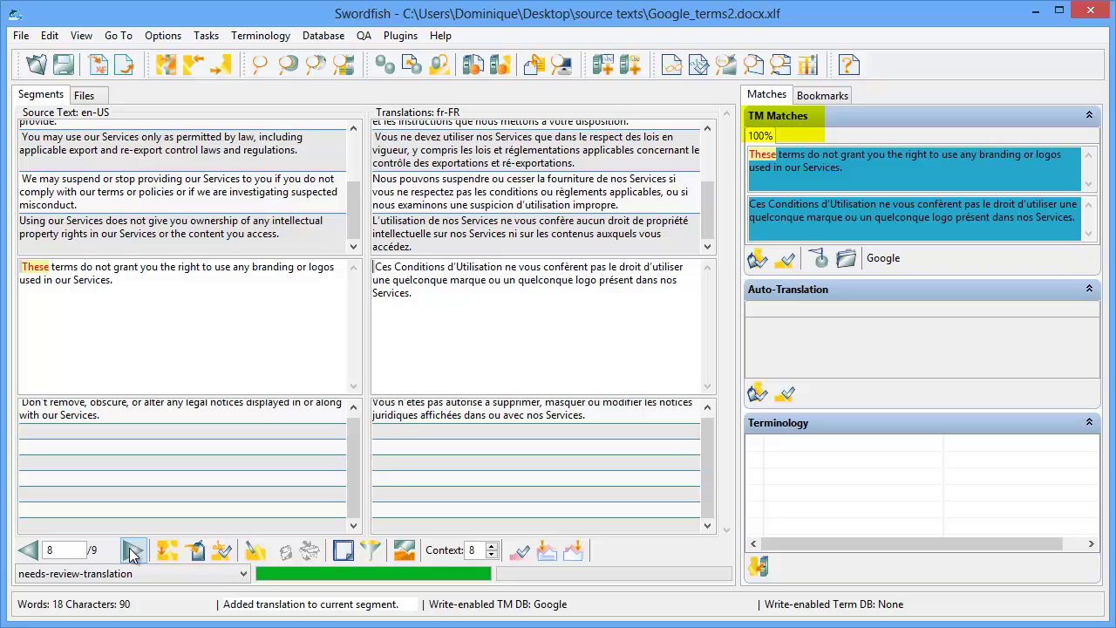
click(131, 551)
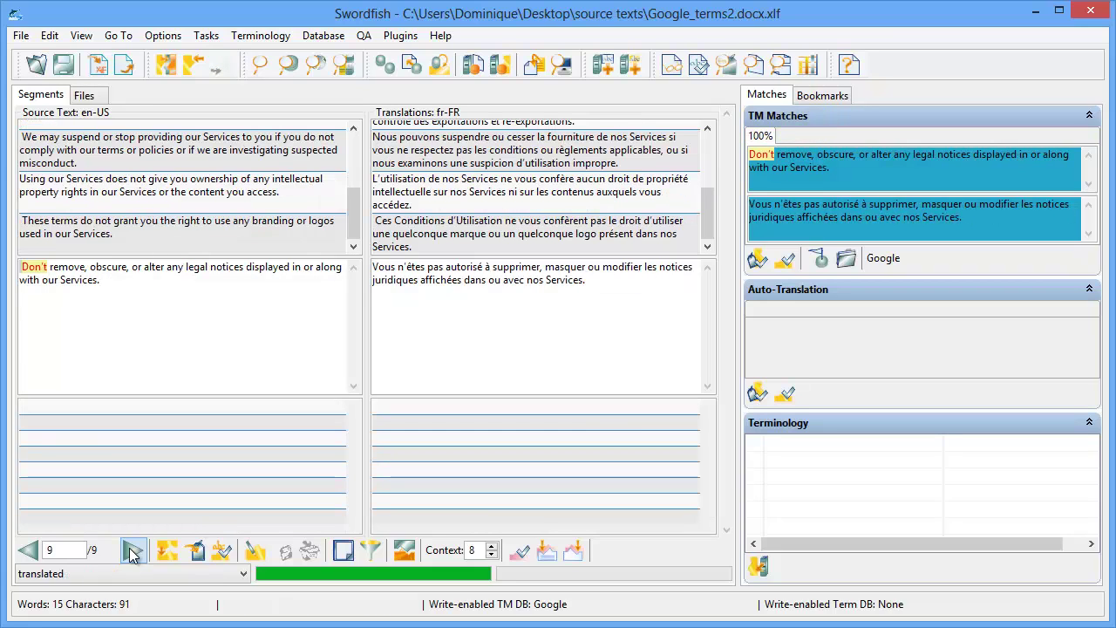